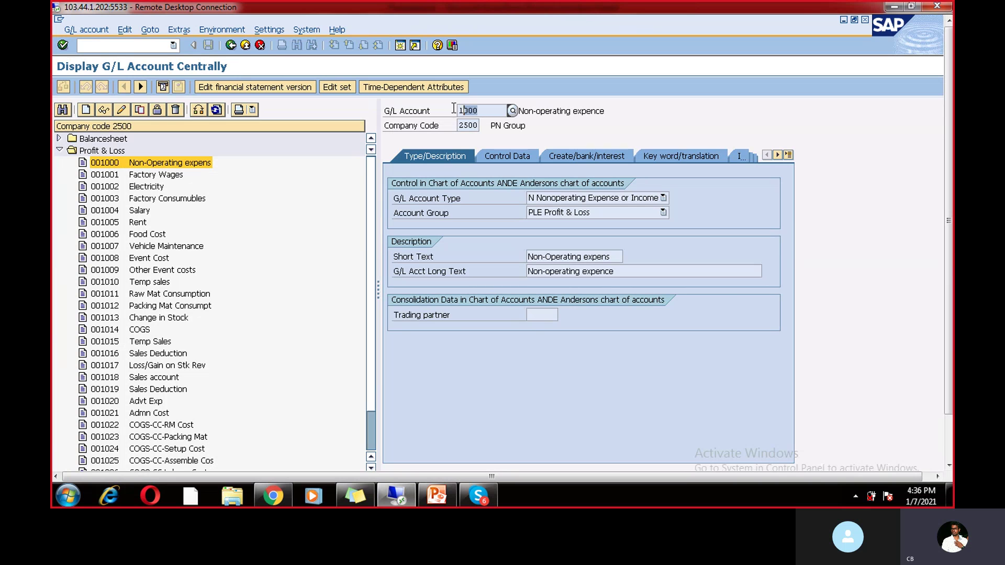
Point out company code 2500 and view G001's additional account assignments for G/L account 1000
left_click(473, 124)
left_click(459, 125)
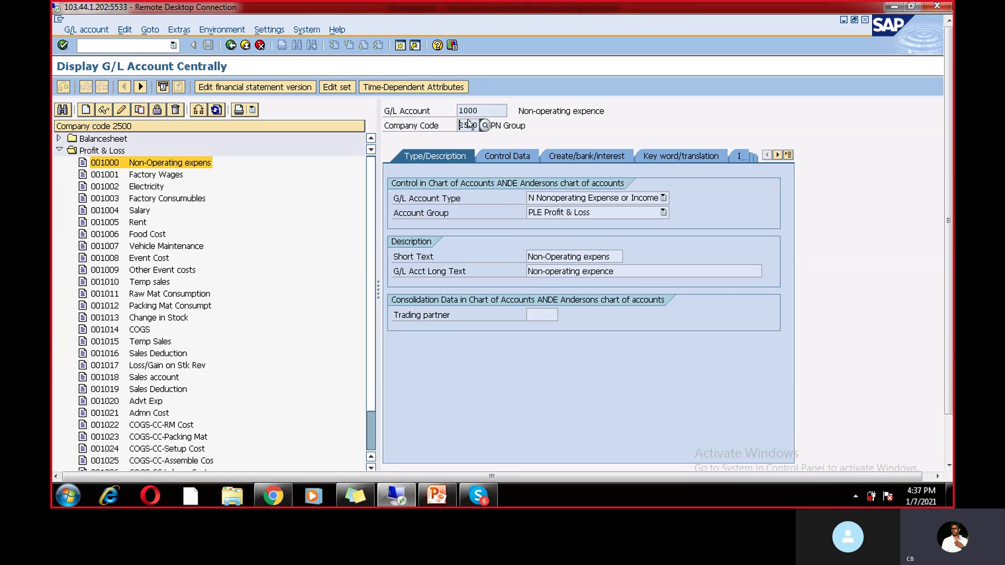
left_click(581, 156)
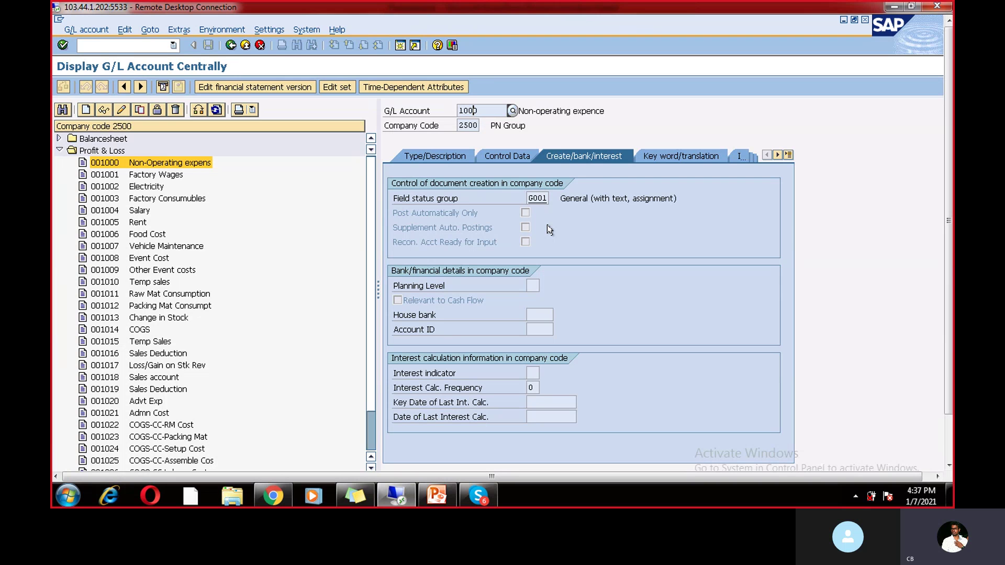
double_click(537, 199)
left_click(134, 199)
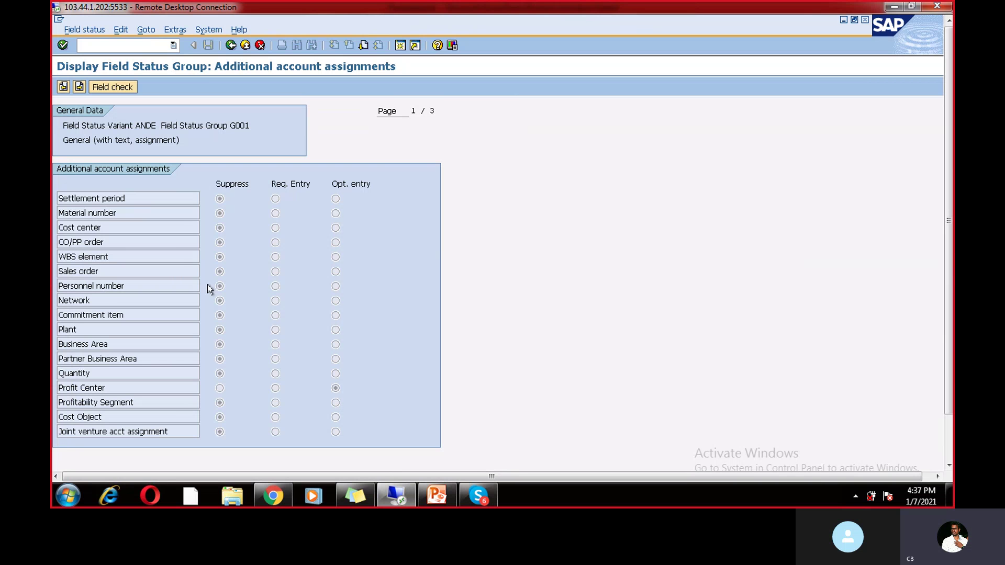
Review G001's General data, Materials management and Payment transactions field settings in turn
left_click(231, 46)
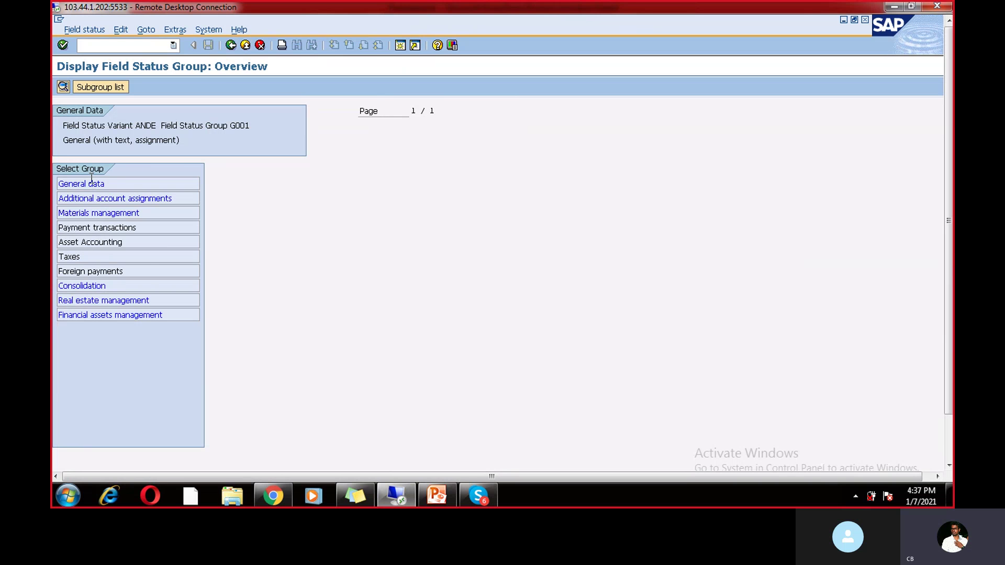
left_click(91, 183)
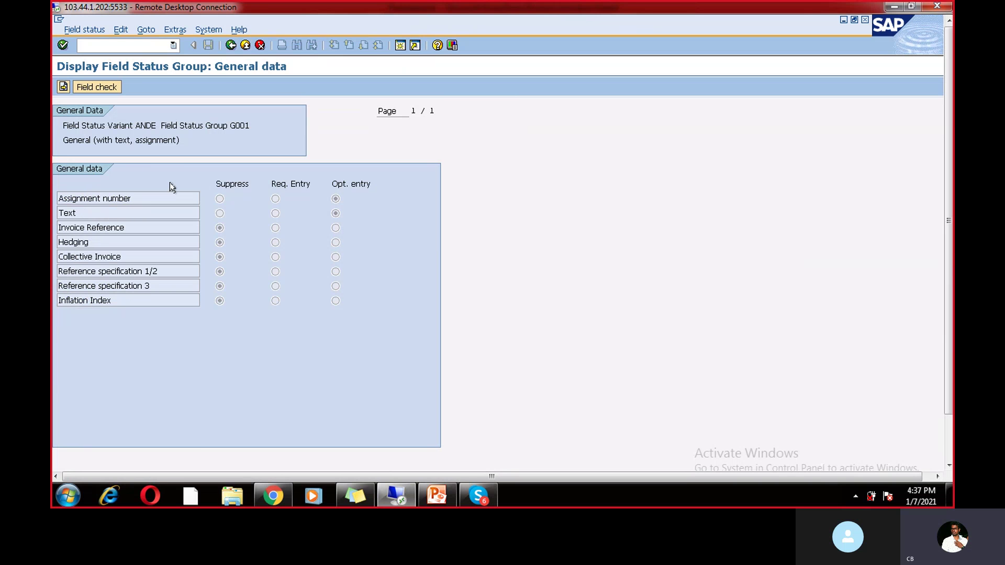
left_click(231, 45)
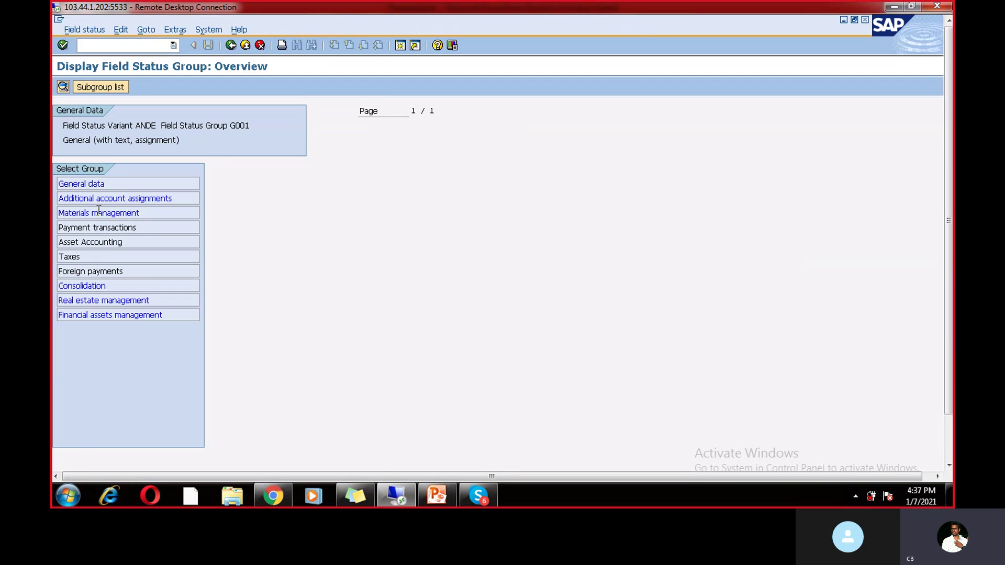
left_click(100, 212)
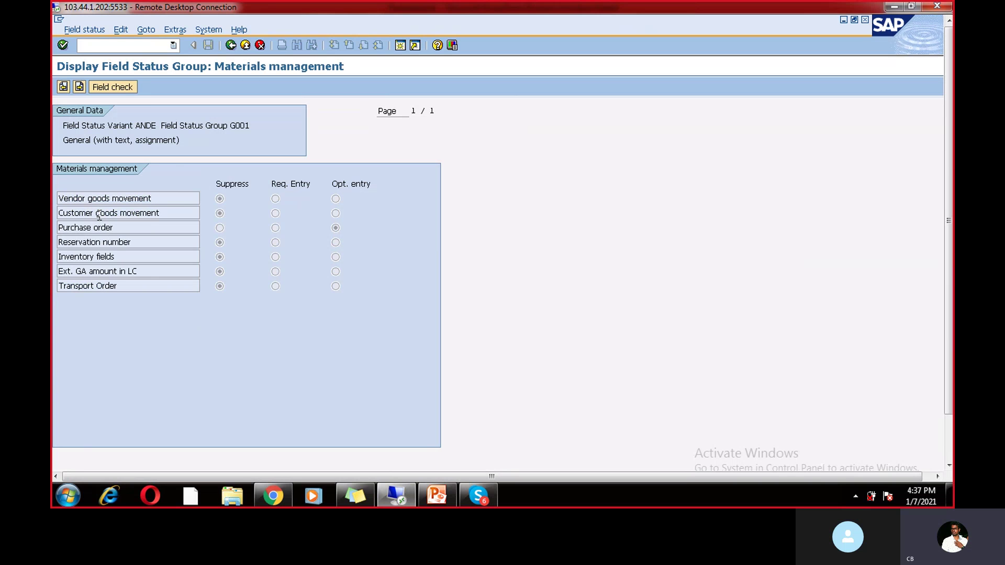
left_click(231, 45)
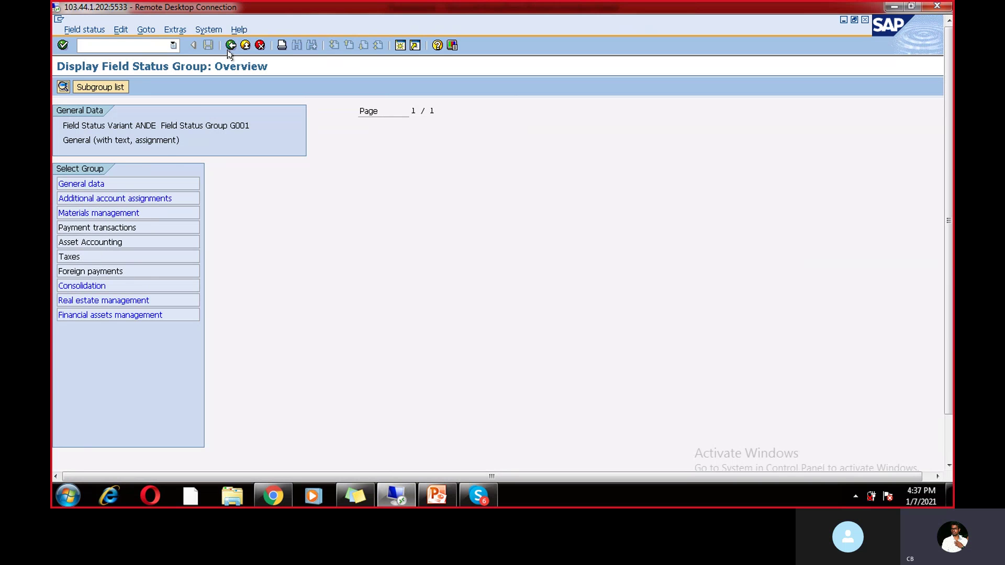
left_click(104, 228)
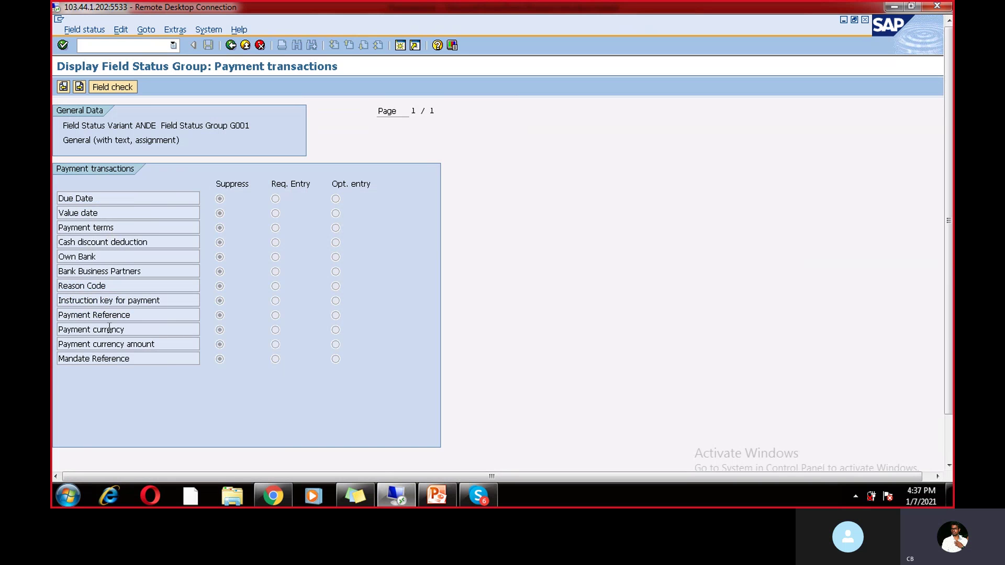
left_click(231, 45)
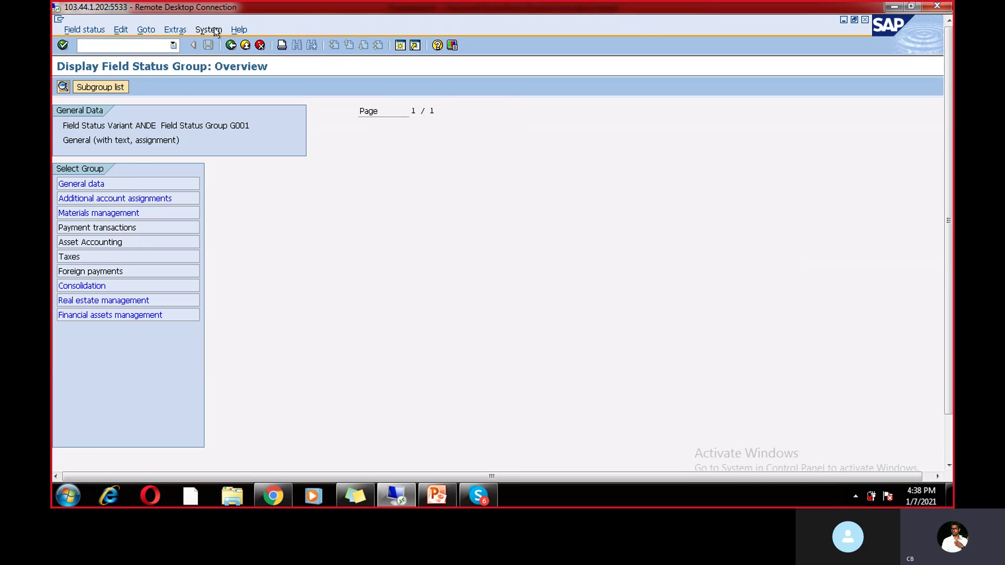
Run /NSE16N and list the 49 entries of table TCOBF
left_click(228, 48)
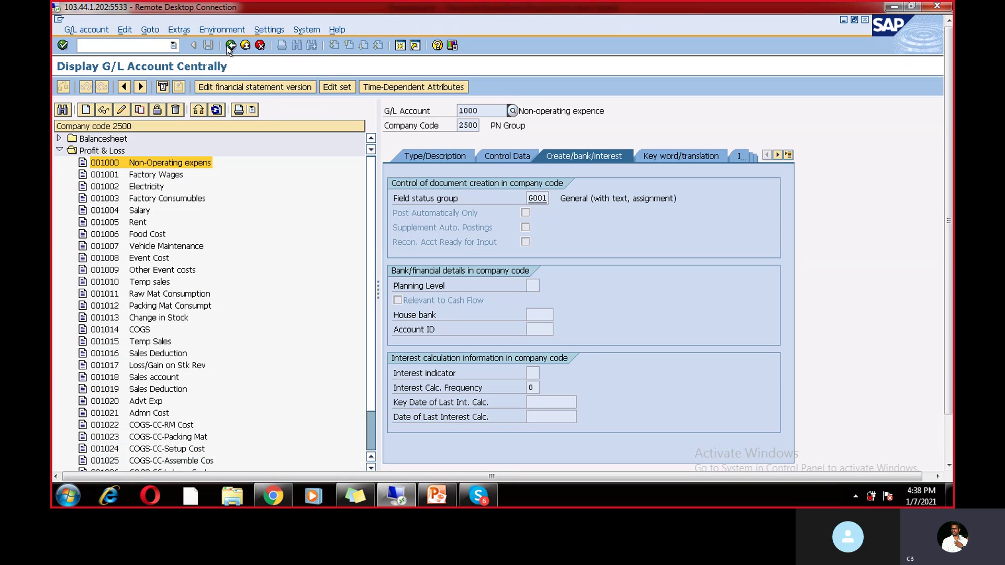
left_click(165, 43)
type("/N")
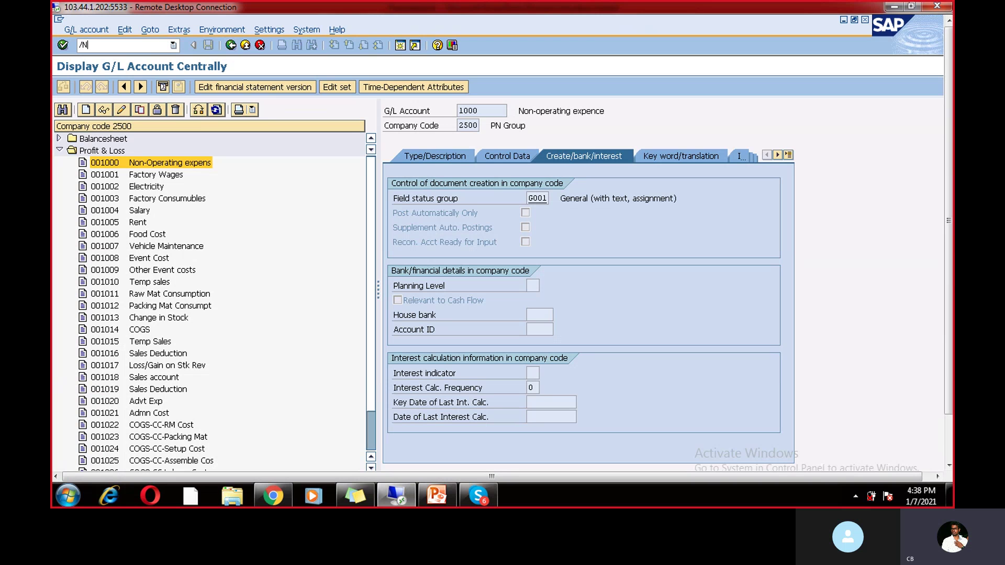
type("SE16N")
key("Return")
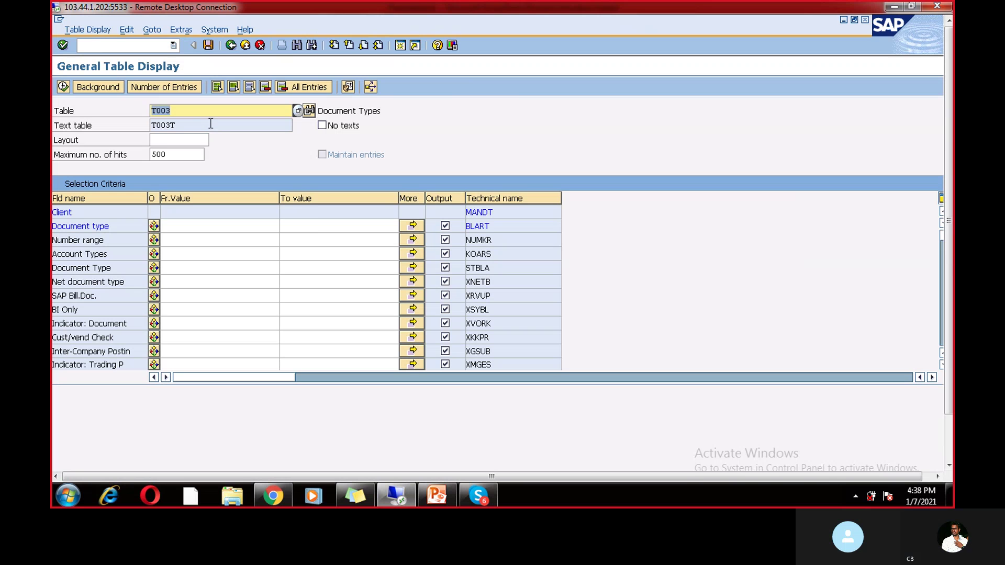
key("BackSpace")
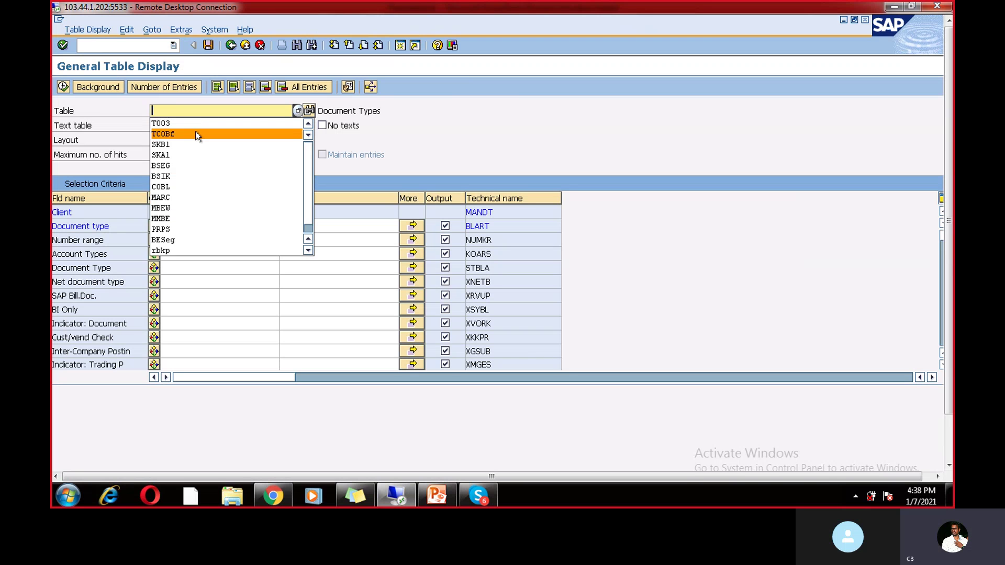
left_click(197, 136)
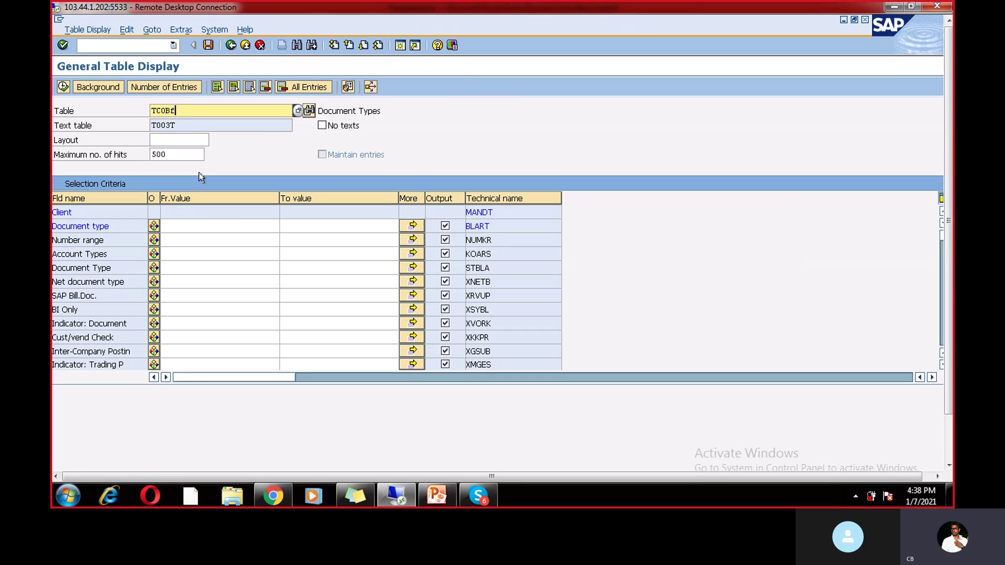
left_click(63, 87)
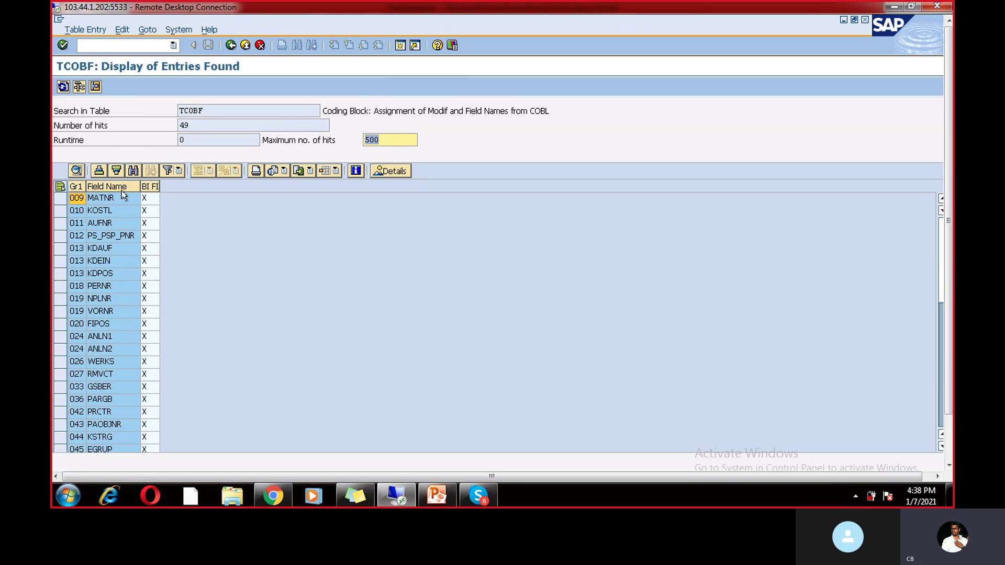
Filter TCOBF's Field Name column for VBUND, confirming no rows match
left_click(115, 188)
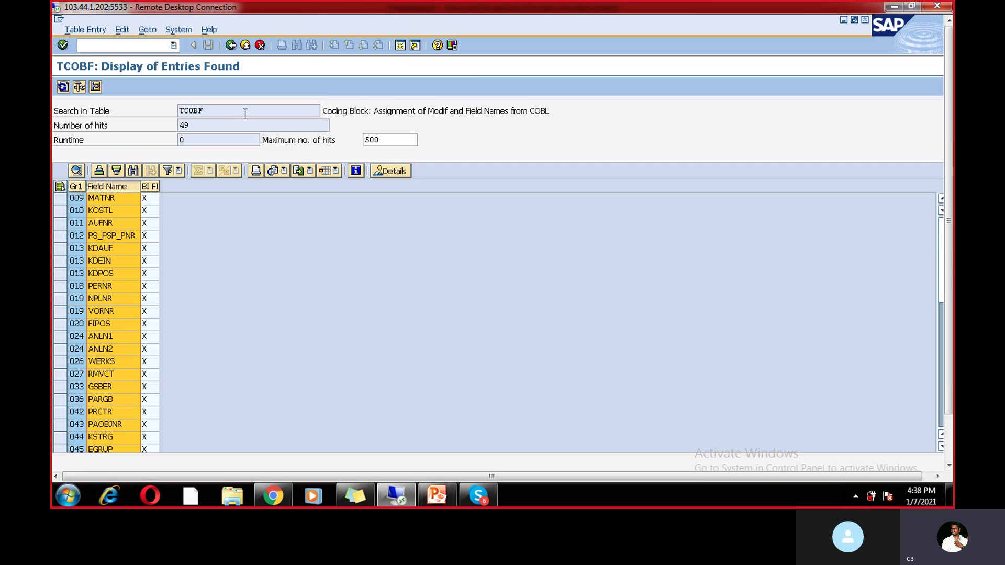
left_click(167, 170)
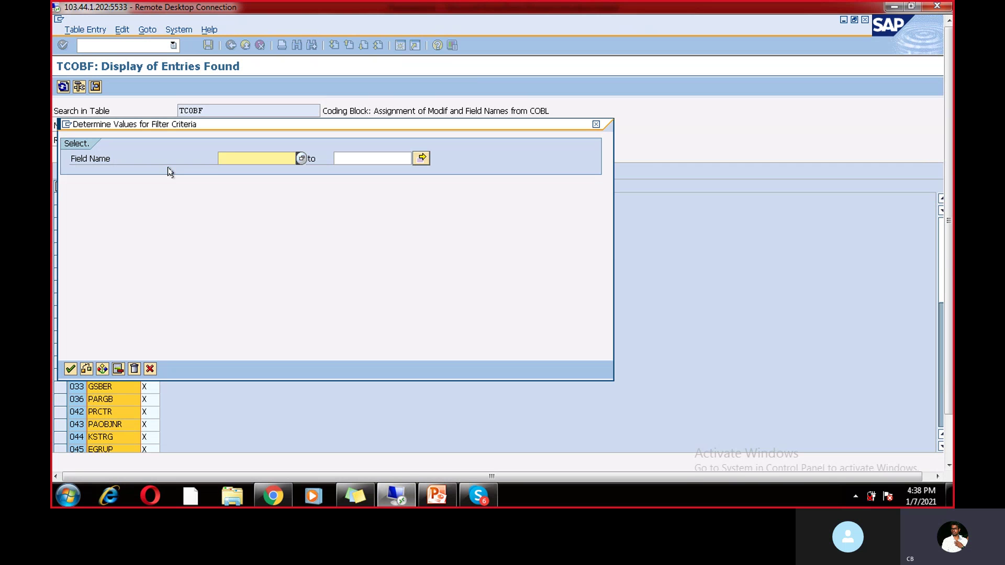
left_click(231, 158)
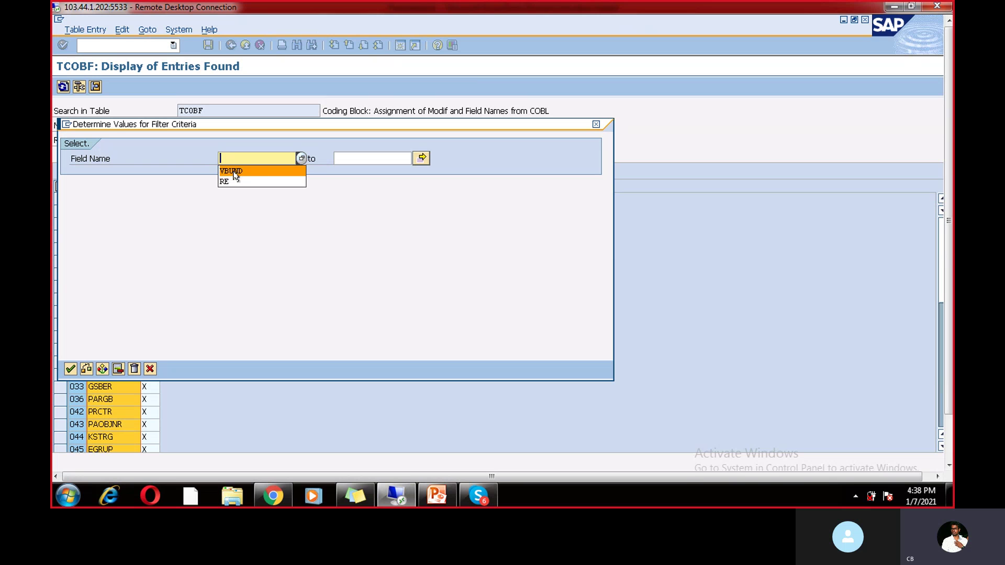
left_click(234, 172)
key("BackSpace")
type("L")
key("BackSpace")
type("D")
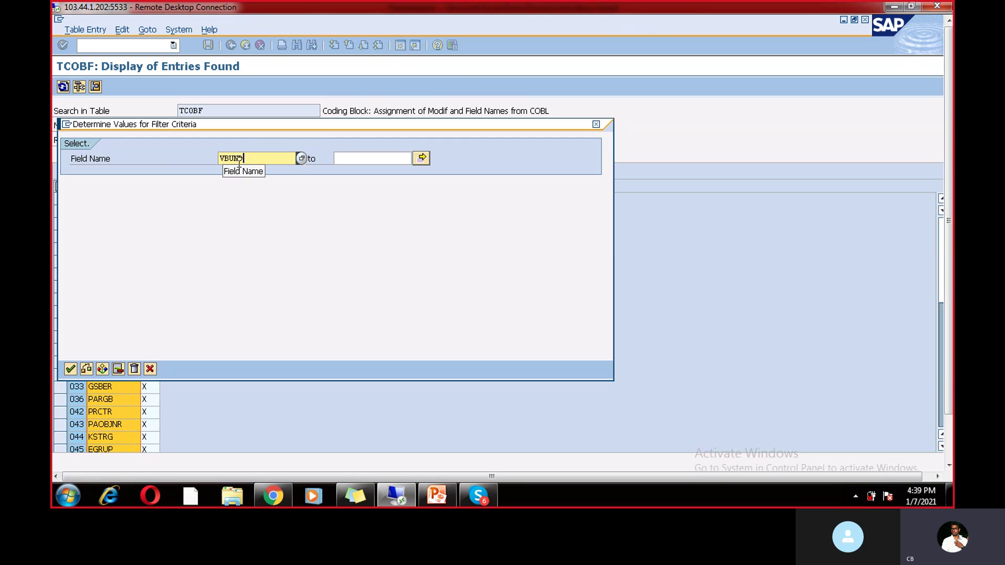
key("Return")
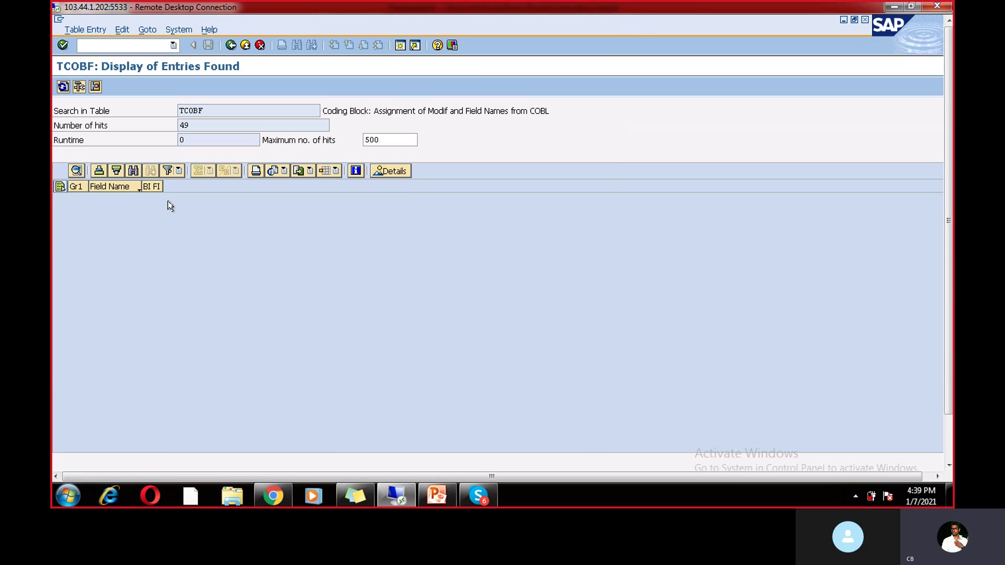
left_click(231, 45)
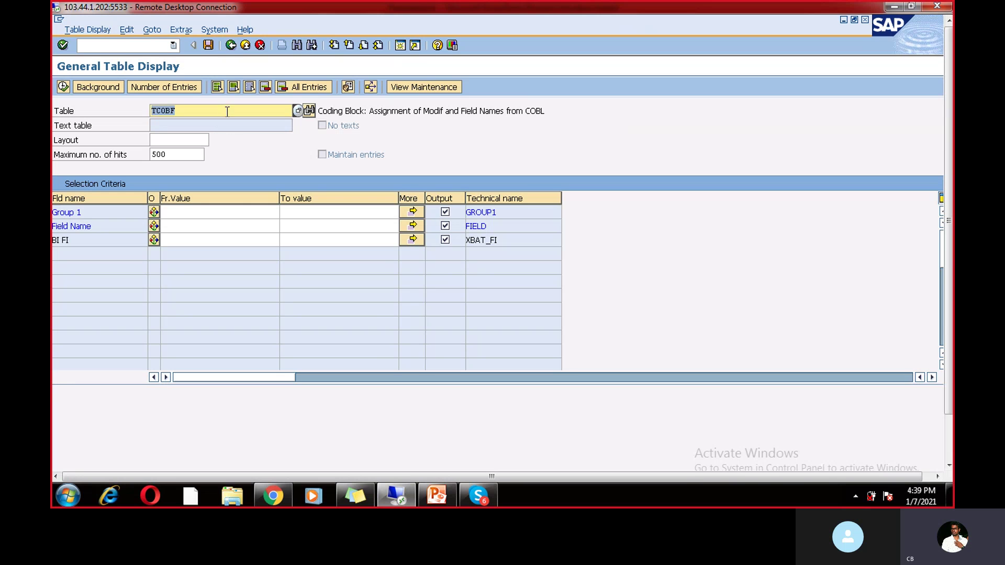
Display TCOBF's dictionary fields GROUP1, FIELD and XBAT_FI, then switch to the slides
double_click(157, 110)
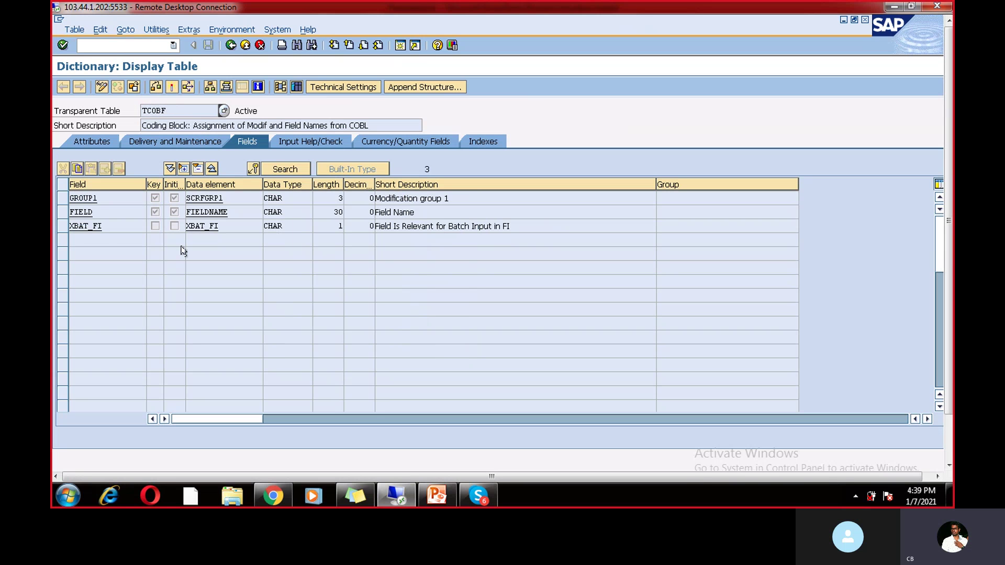
left_click(94, 185)
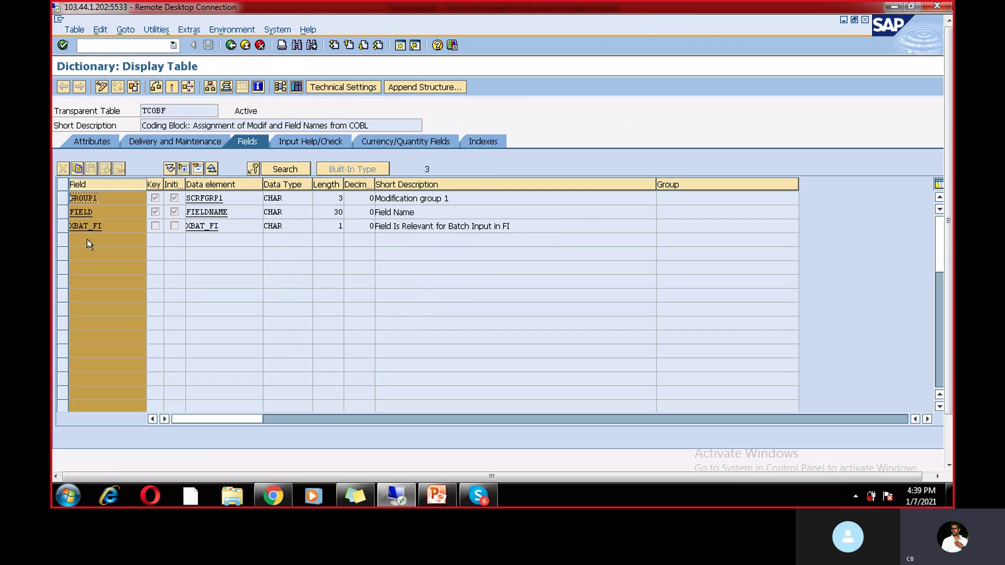
left_click(436, 495)
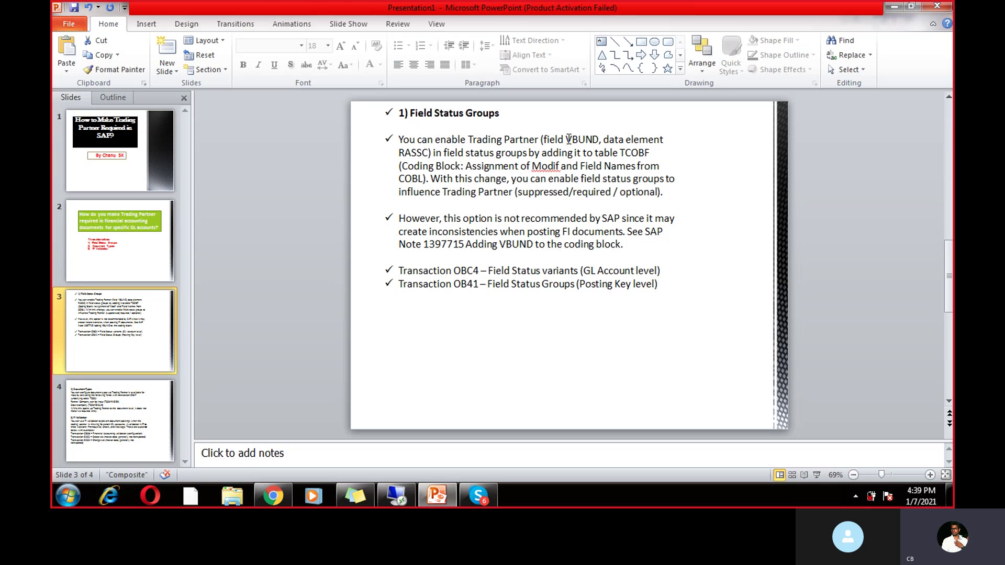
Highlight VBUND and data element RASSC on slide 3, then return to SAP
left_click(568, 142)
left_click_drag(569, 141, 603, 140)
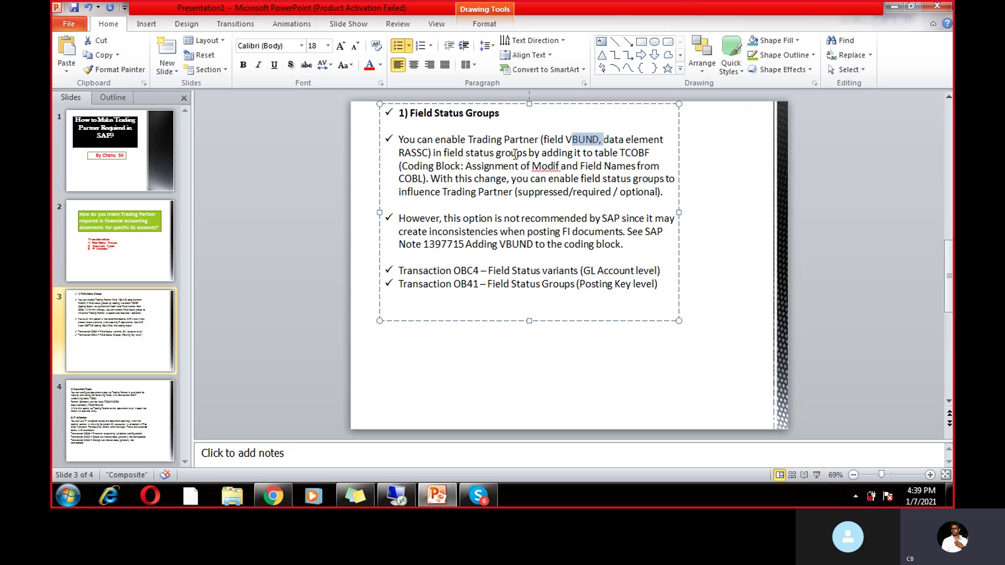
left_click_drag(428, 153, 397, 155)
key("alt+Tab")
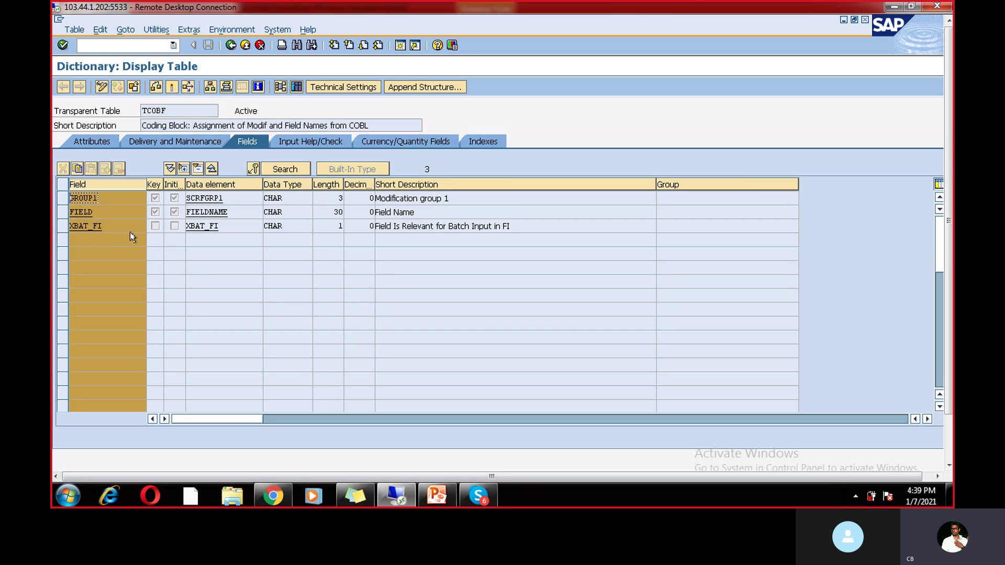
key("alt+Tab")
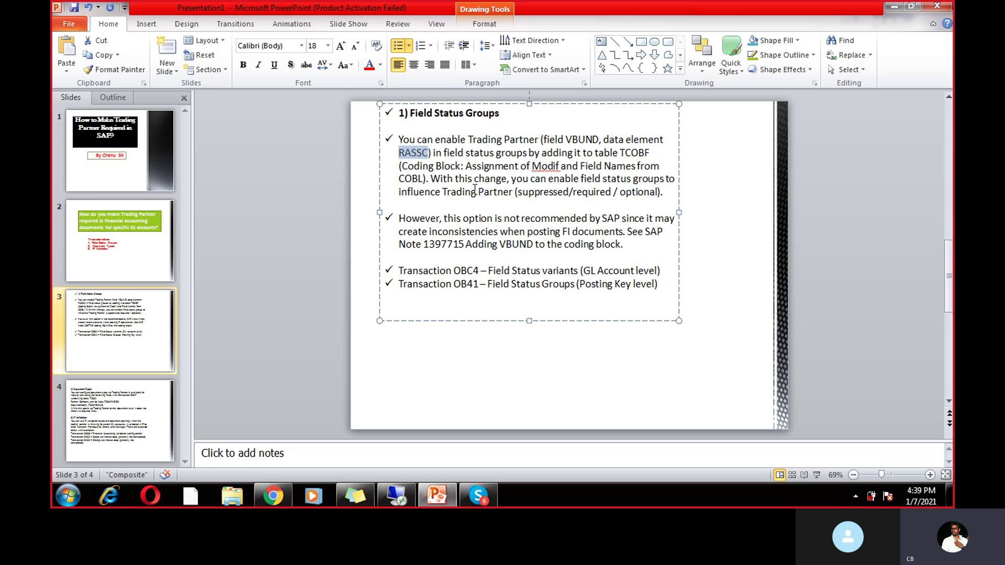
key("alt+Tab")
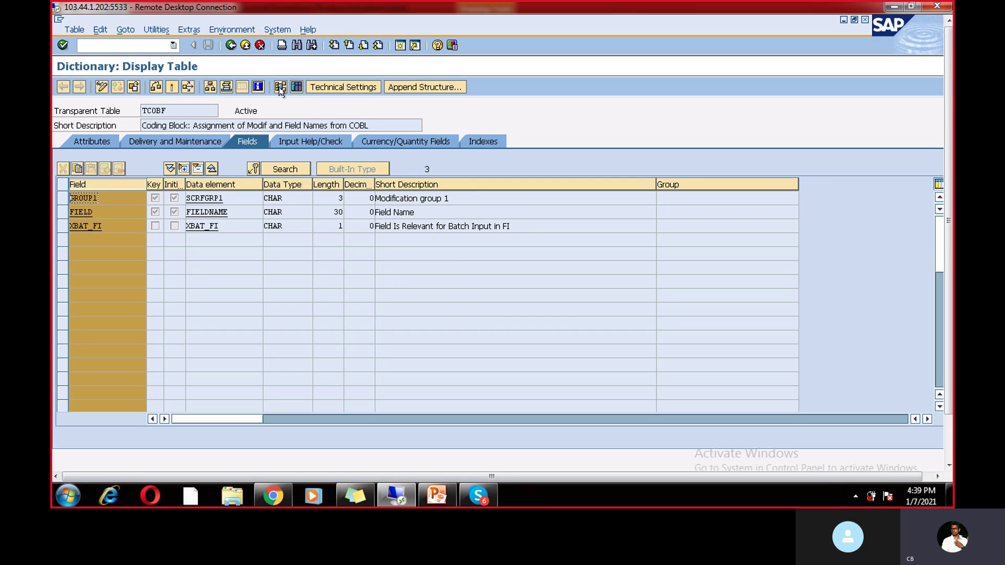
Display table TCOBF in /NSE11, point out field XBAT_FI, then back out to the slides
left_click(230, 46)
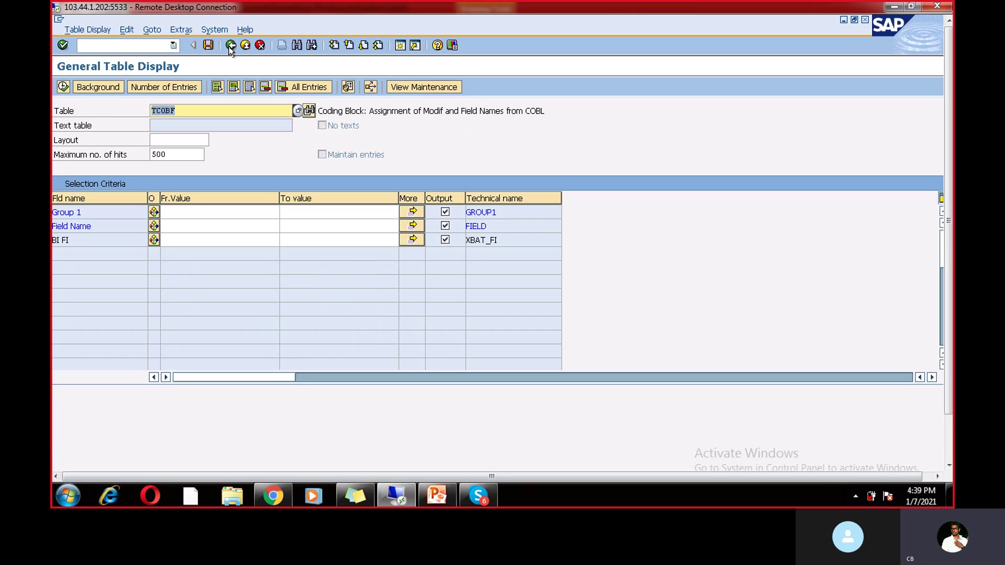
left_click(152, 46)
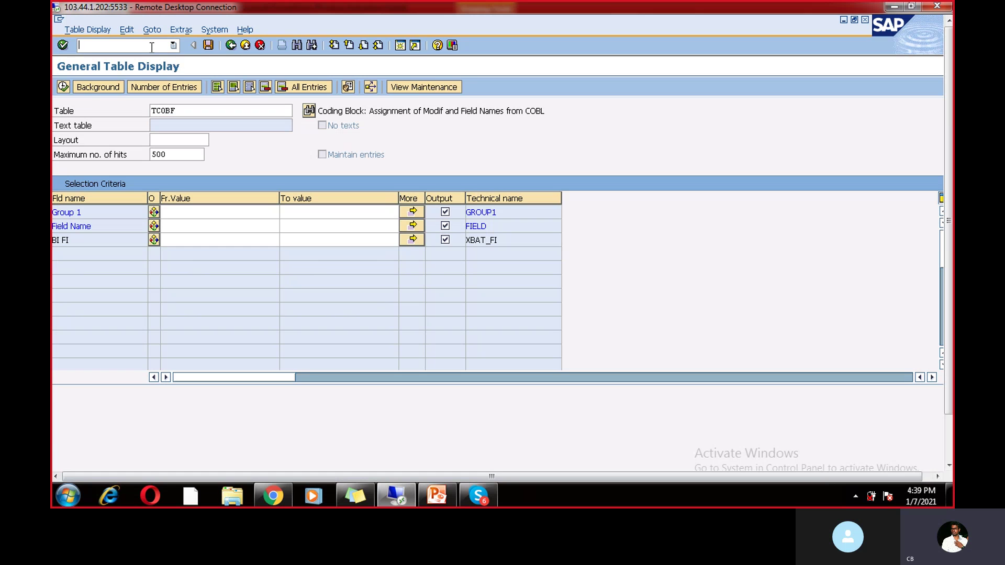
type("/NSE11")
key("Return")
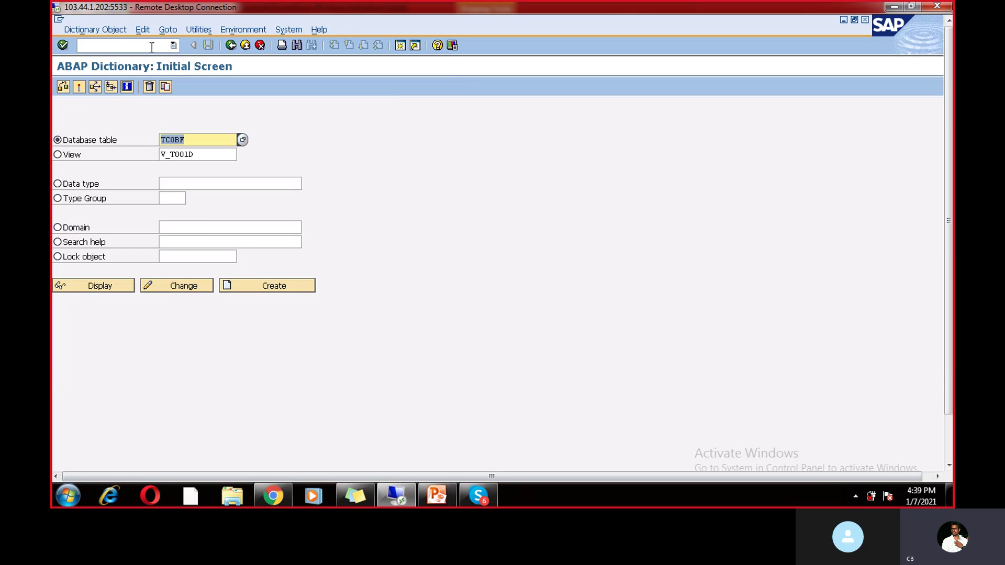
left_click(202, 137)
key("shift+Home")
key("Home")
left_click(120, 288)
left_click(124, 230)
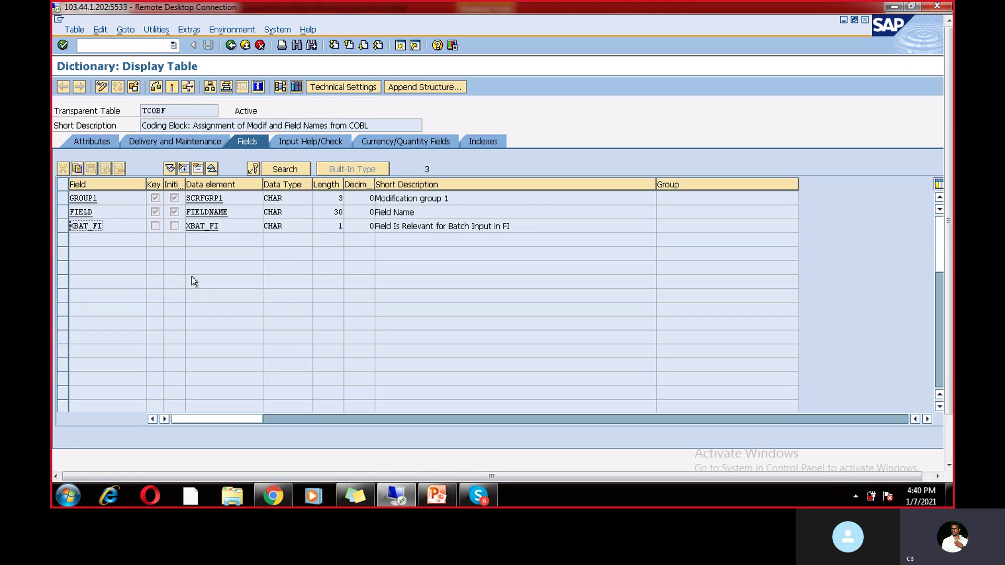
left_click(230, 46)
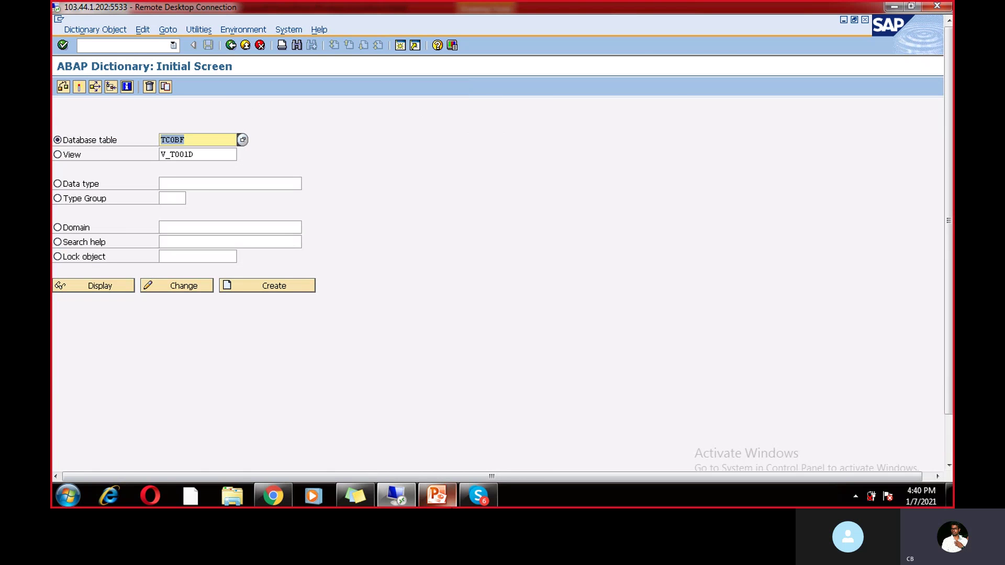
left_click(454, 504)
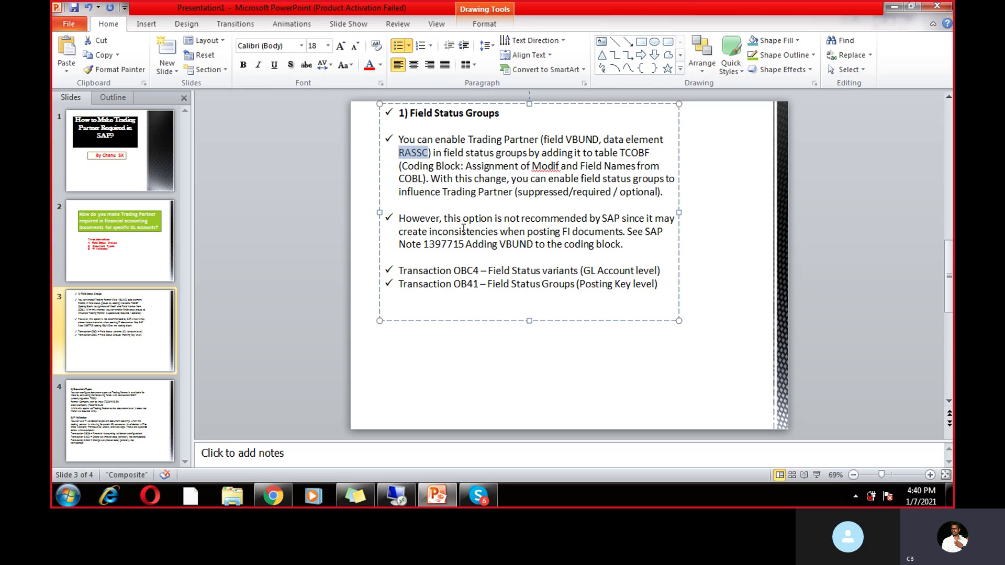
Highlight the FI document inconsistency warning and Note 1397715 on slide 3
left_click_drag(471, 219, 585, 240)
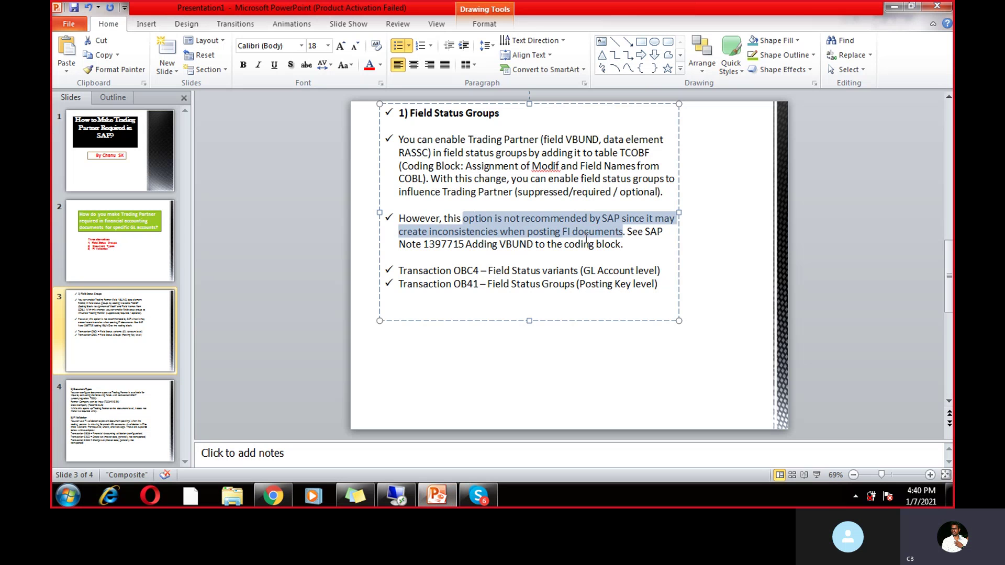
left_click(601, 254)
key("Up")
key("ctrl+shift+Right")
key("ctrl+shift+Right")
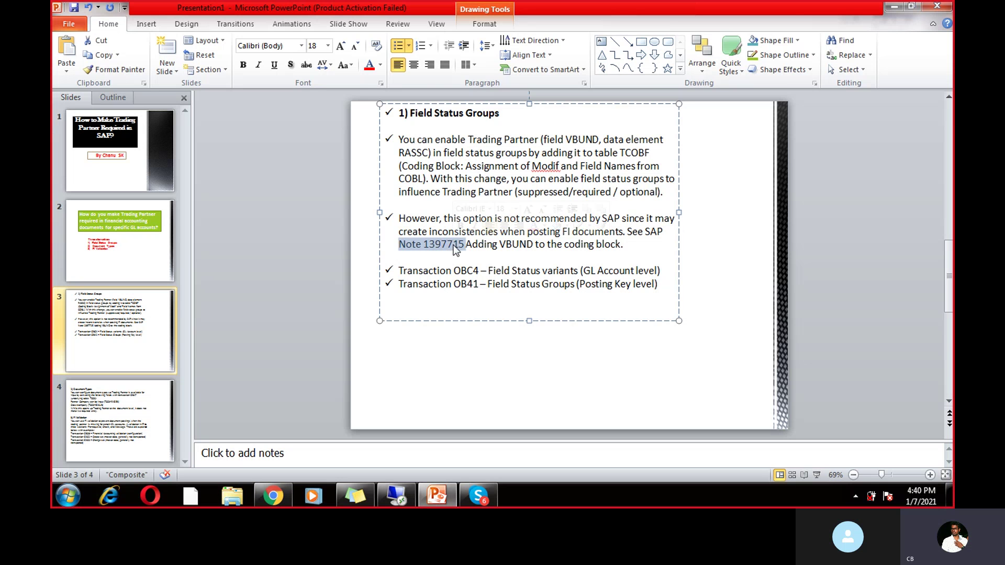
left_click(485, 260)
Highlight VBUND, coding block, the OBC4 variants line and OB41, then return to SAP
double_click(502, 245)
key("Right")
key("shift+Left")
key("shift+Left")
key("shift+Left")
key("shift+Left")
left_click_drag(564, 246, 617, 251)
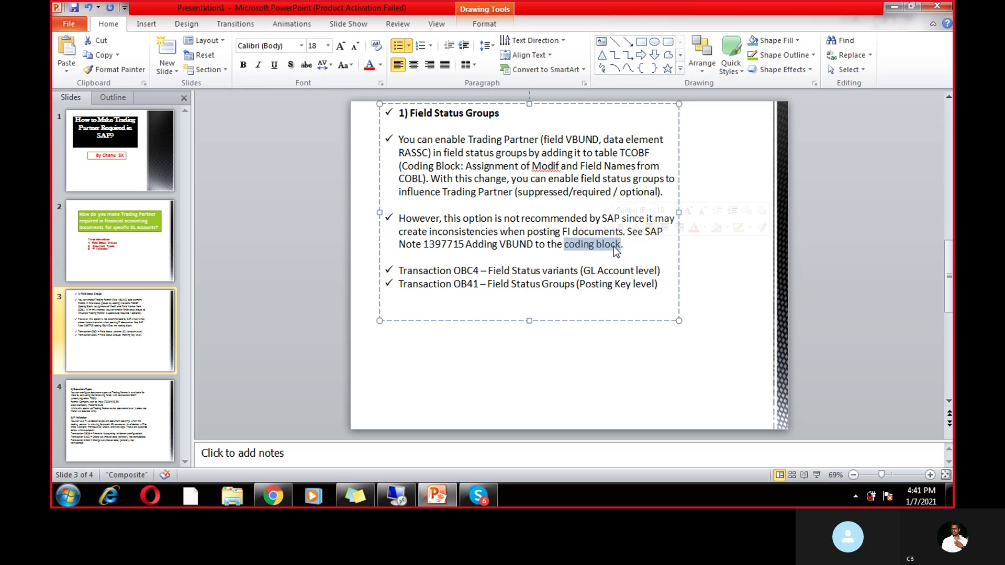
triple_click(505, 272)
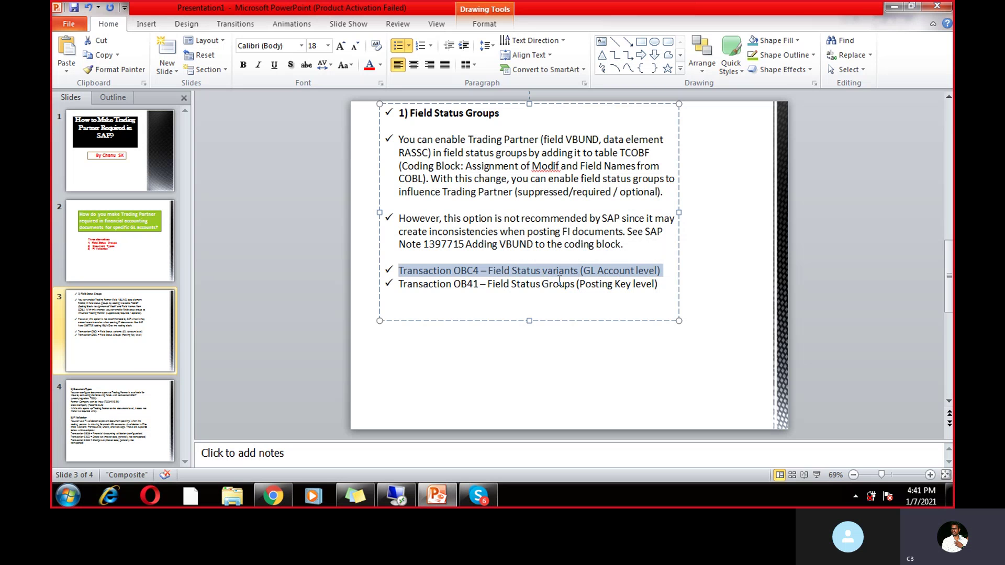
double_click(466, 284)
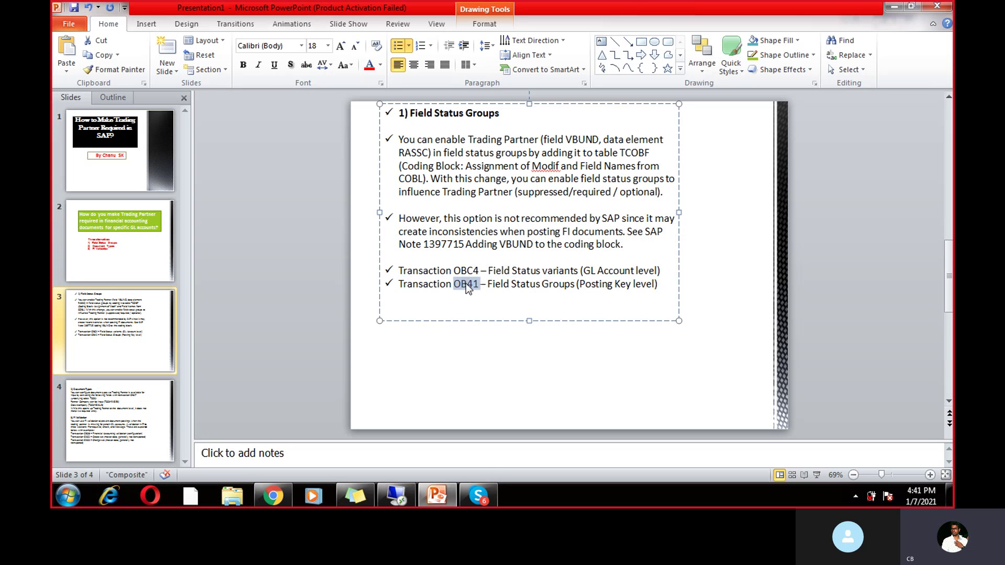
key("alt+Tab")
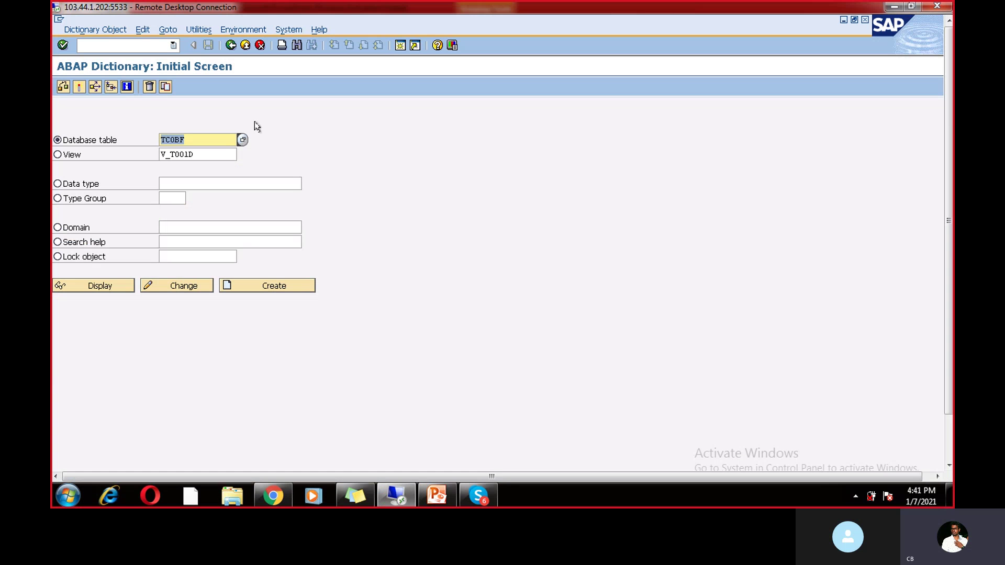
Run /NOB41 and view posting key 04's additional account assignments, with only Business Area optional
left_click(142, 47)
type("/NOB")
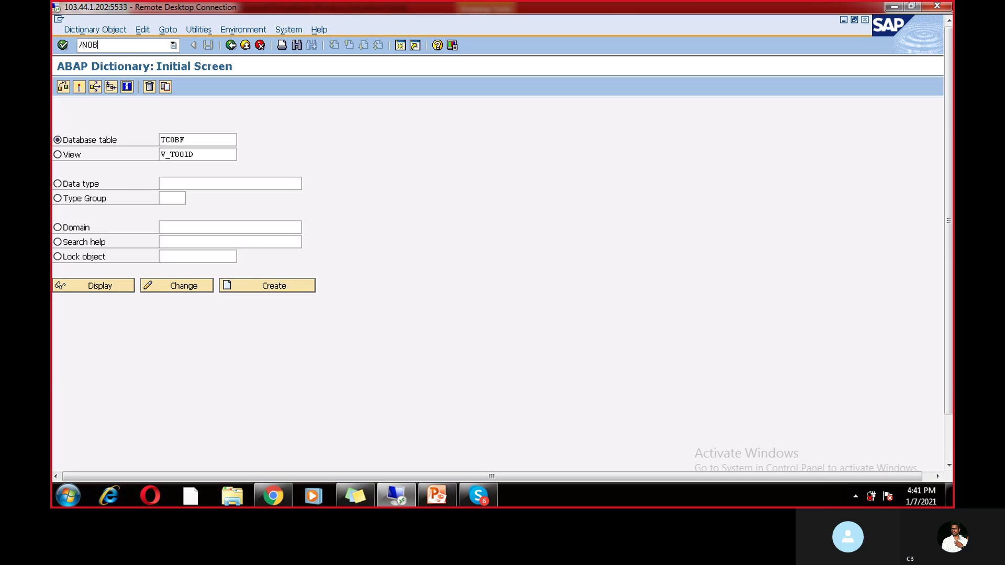
type("41")
key("Return")
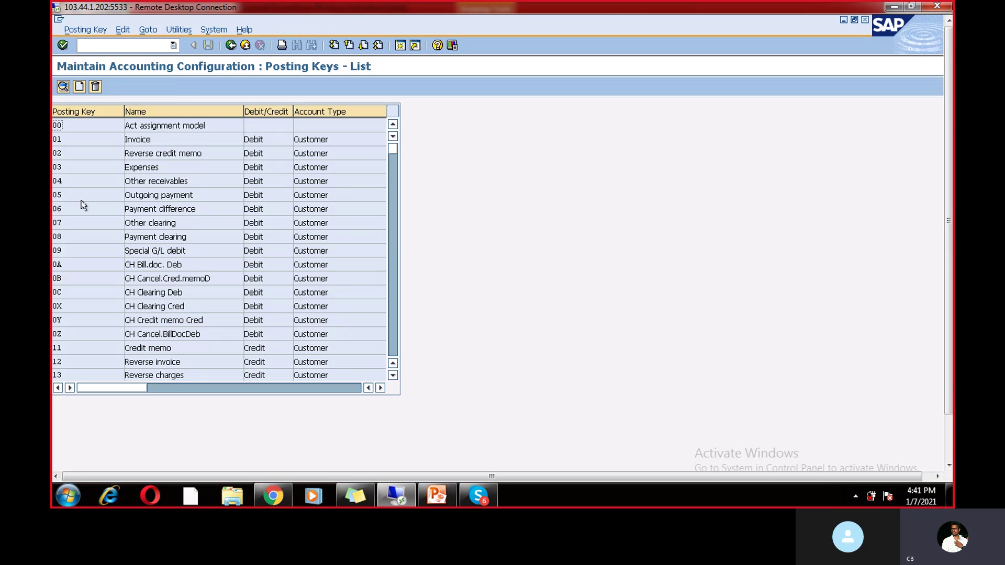
double_click(58, 180)
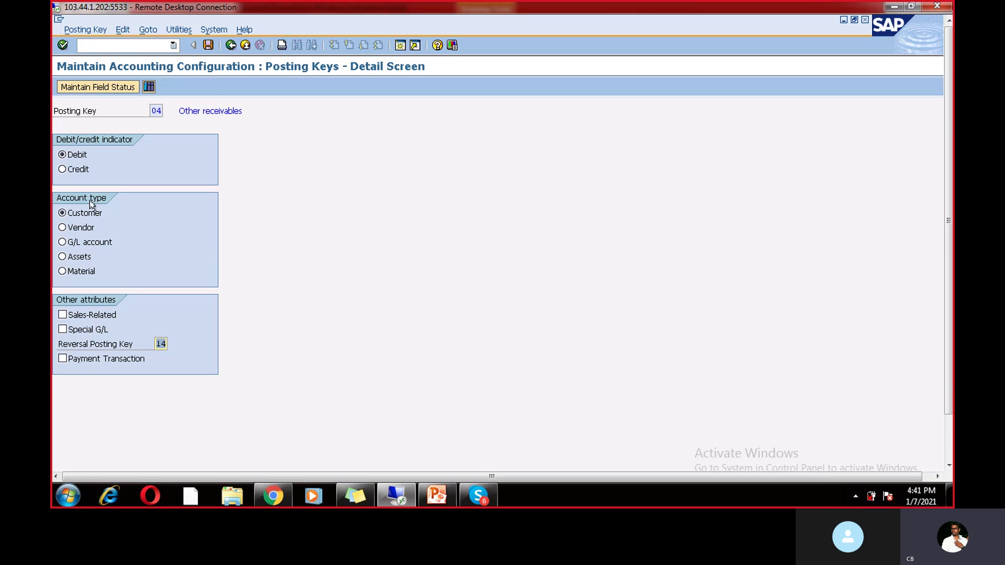
left_click(83, 88)
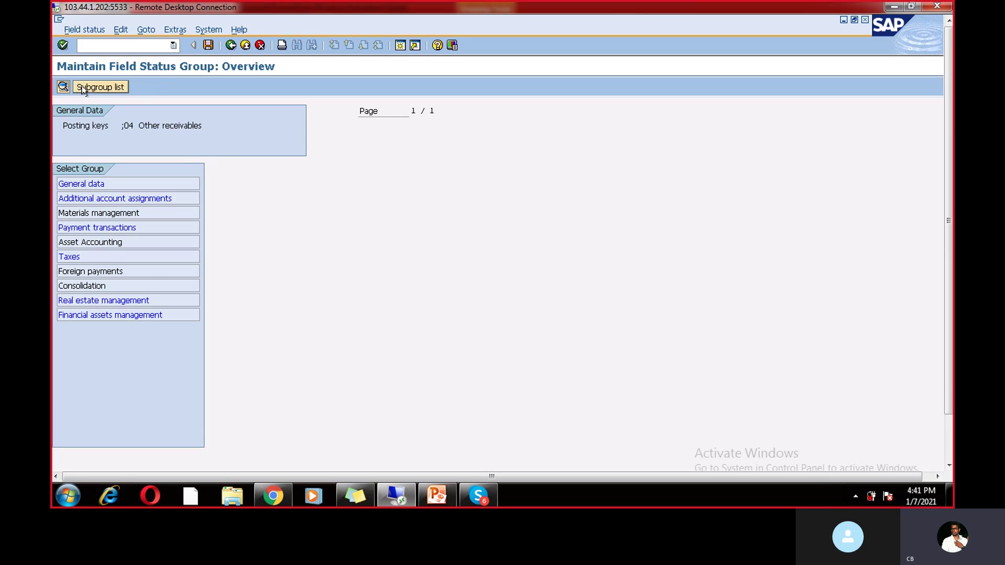
double_click(95, 197)
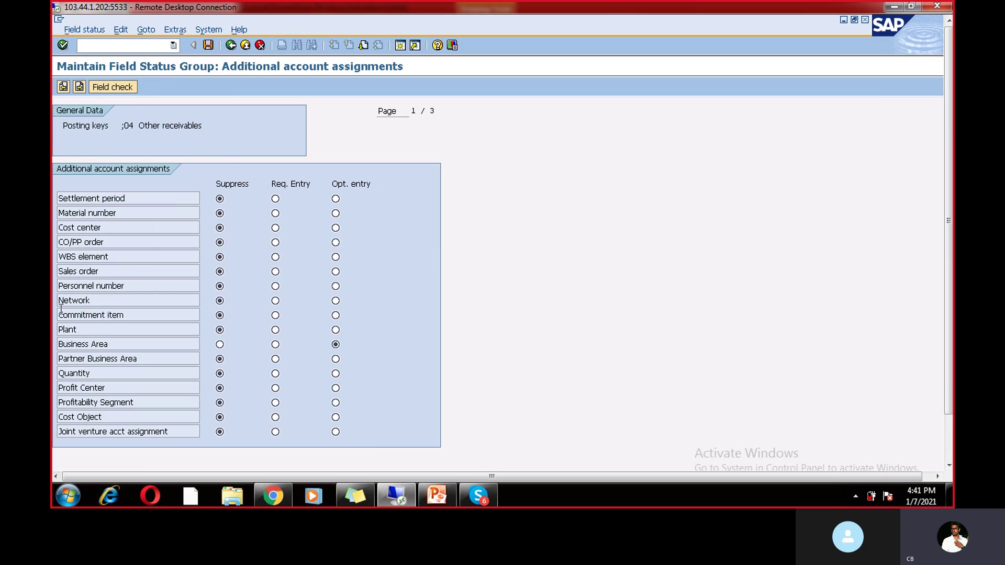
left_click(232, 47)
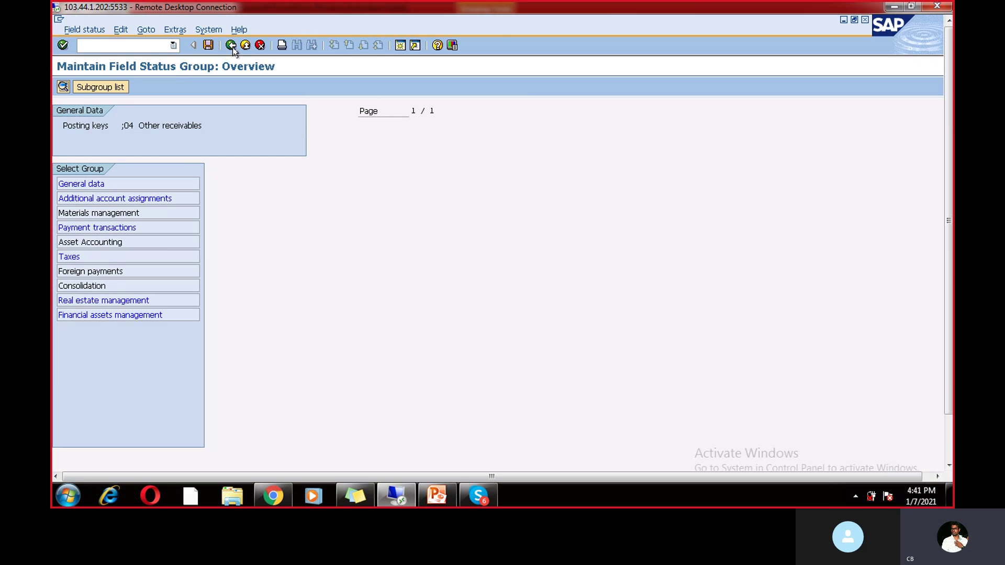
left_click(438, 497)
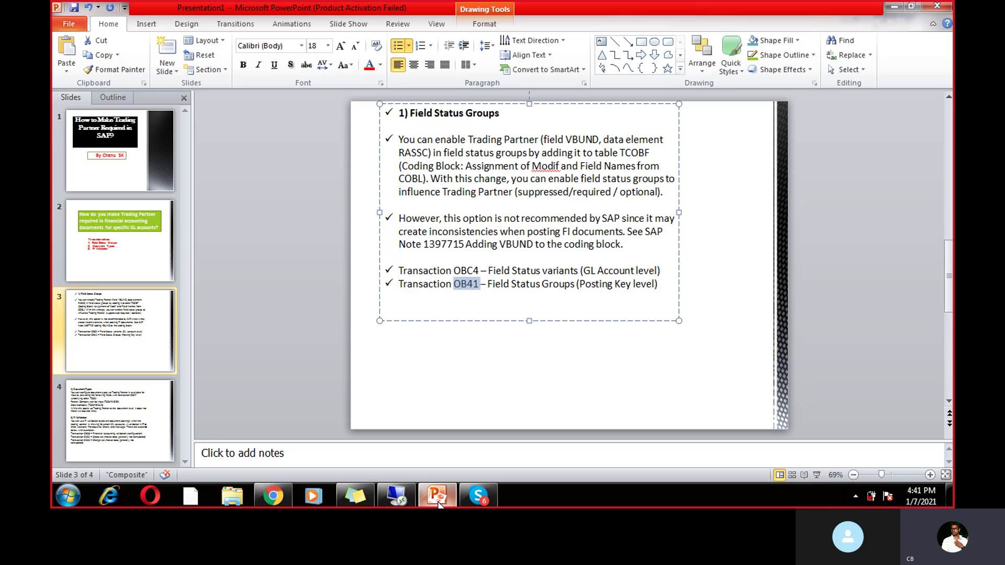
Highlight slide 3's text, move to slide 4's Document Types heading, then return to SAP
left_click(584, 140)
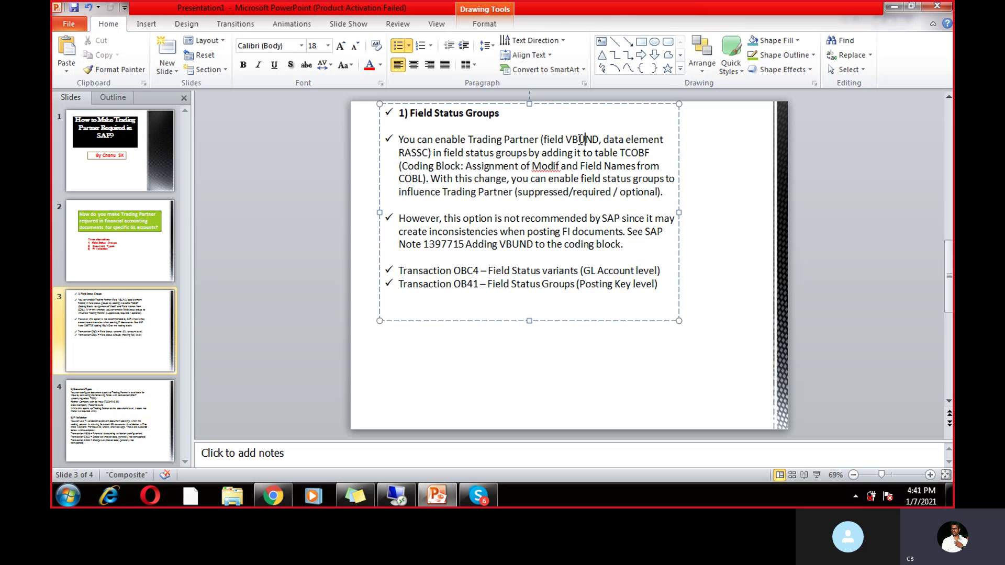
left_click(422, 152)
left_click_drag(657, 282, 389, 113)
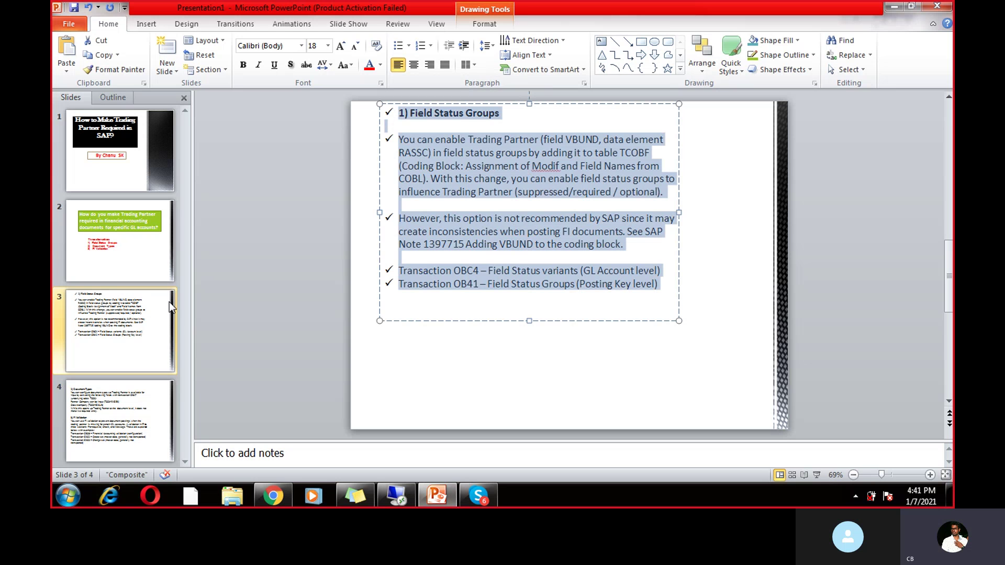
left_click(112, 415)
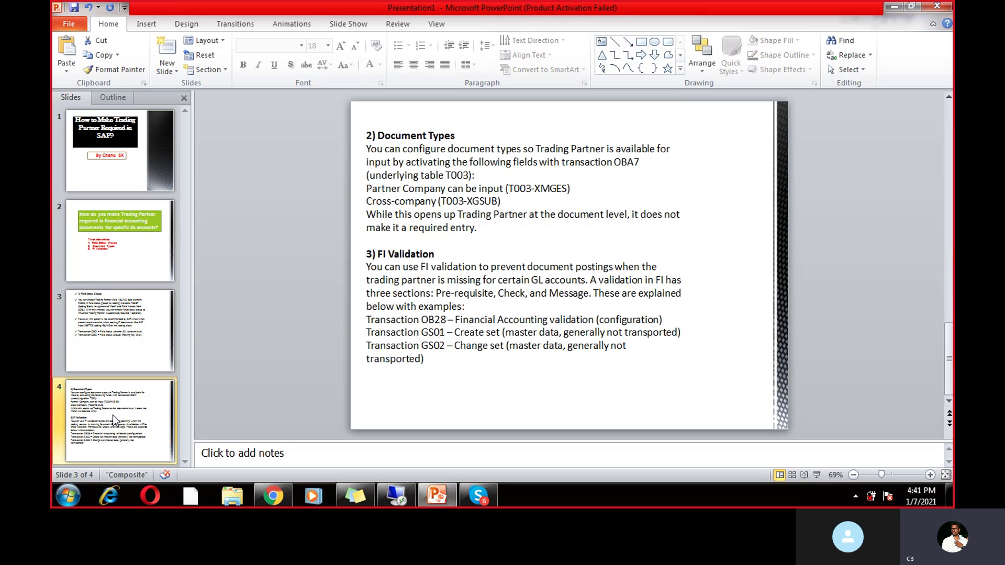
left_click(462, 137)
key("ctrl+z")
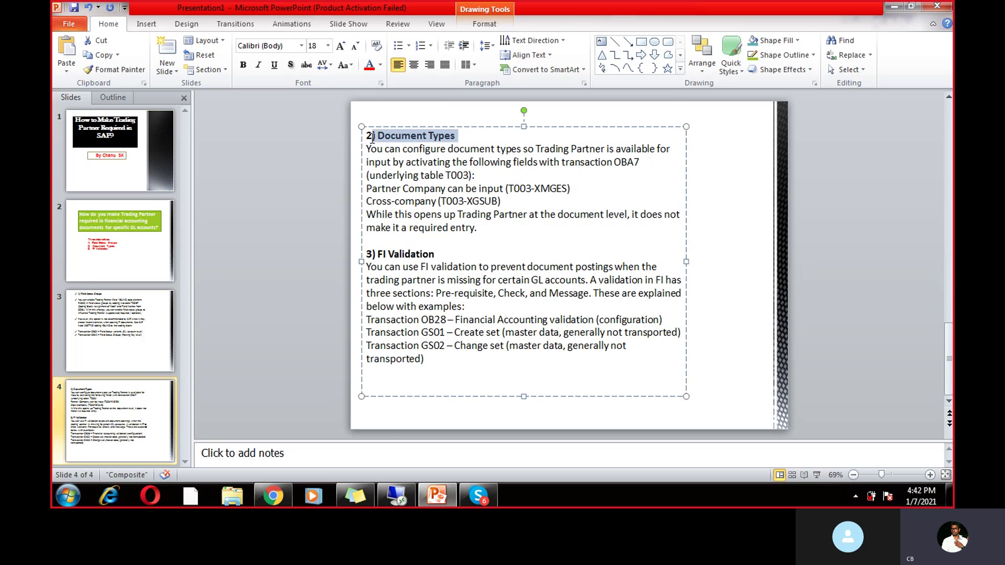
left_click(410, 492)
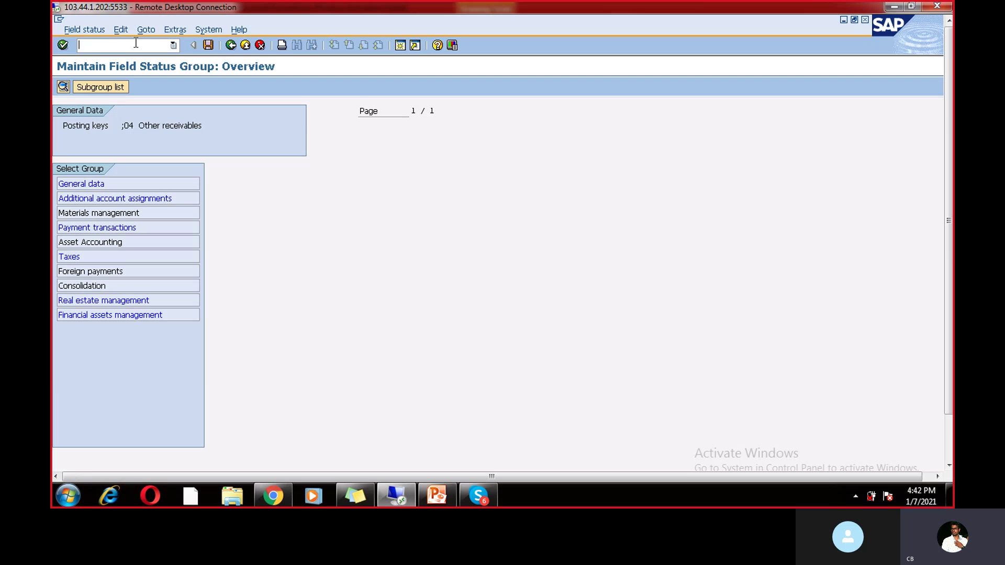
Open the OBA7 Document Types overview, accepting the locked-entries notice
type("/NOBA7")
key("Return")
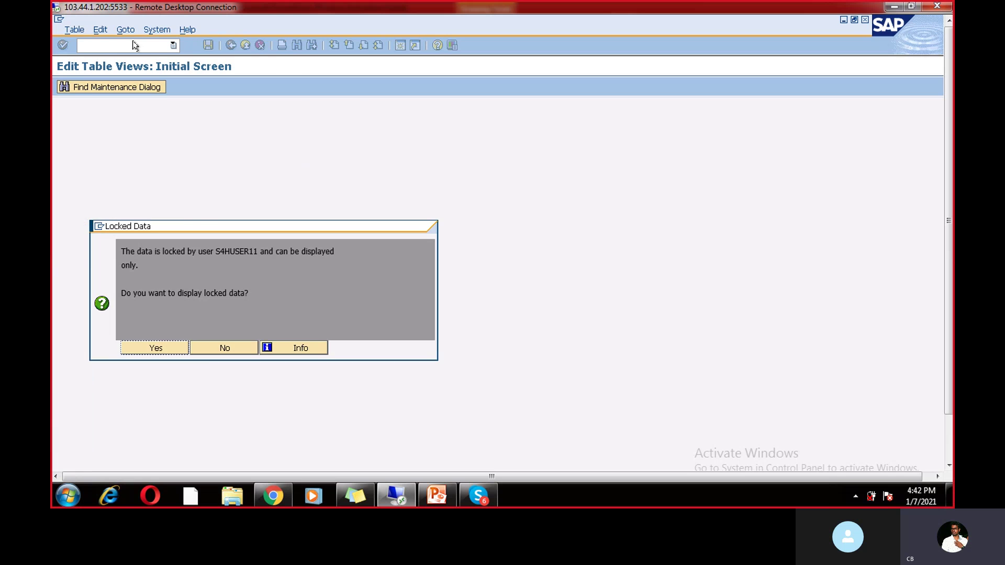
left_click(156, 347)
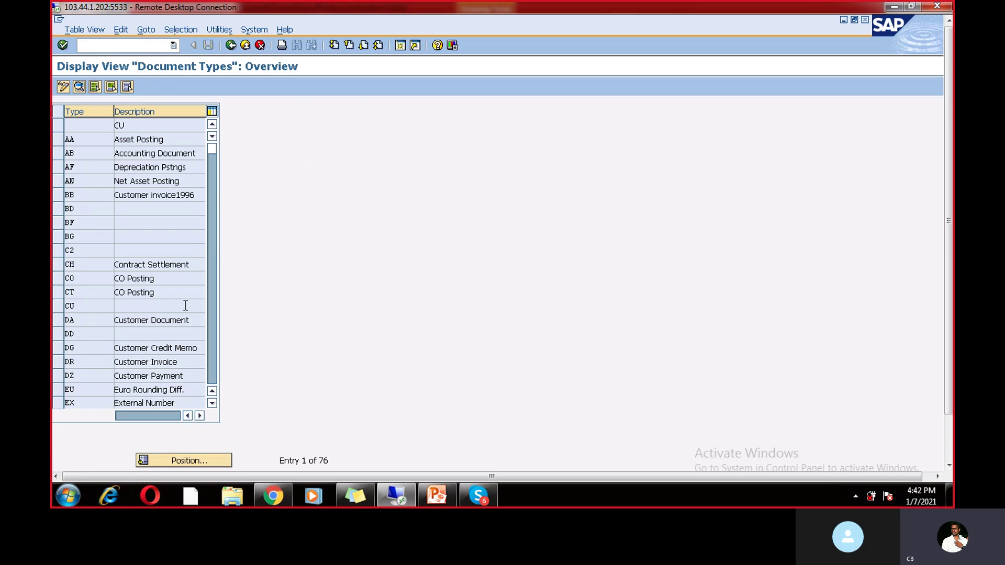
Check the Enter trading partner setting of document type AA
double_click(68, 137)
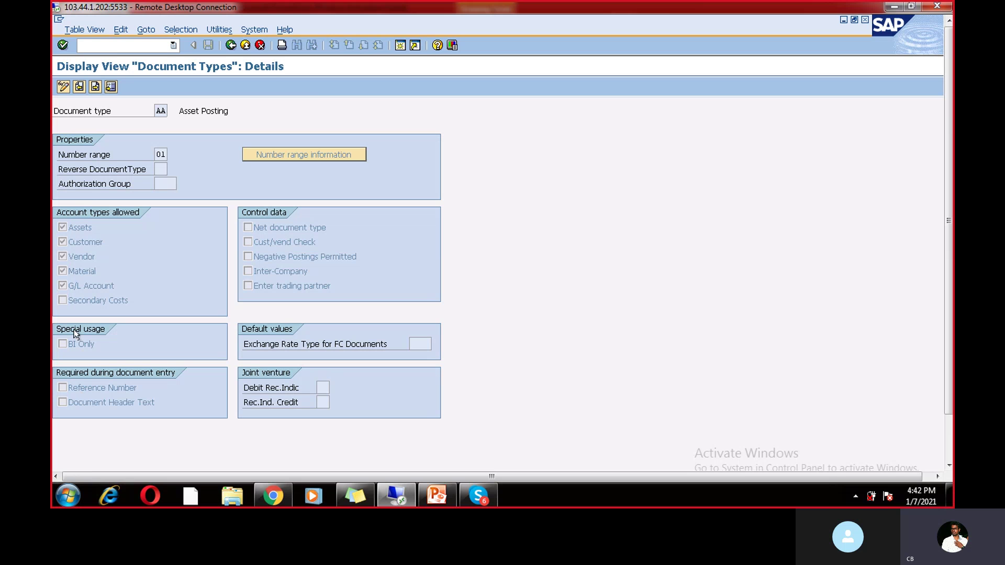
left_click(249, 288)
left_click(229, 46)
Compare CO's Enter trading partner setting with AA's, ending on the overview list
left_click(120, 278)
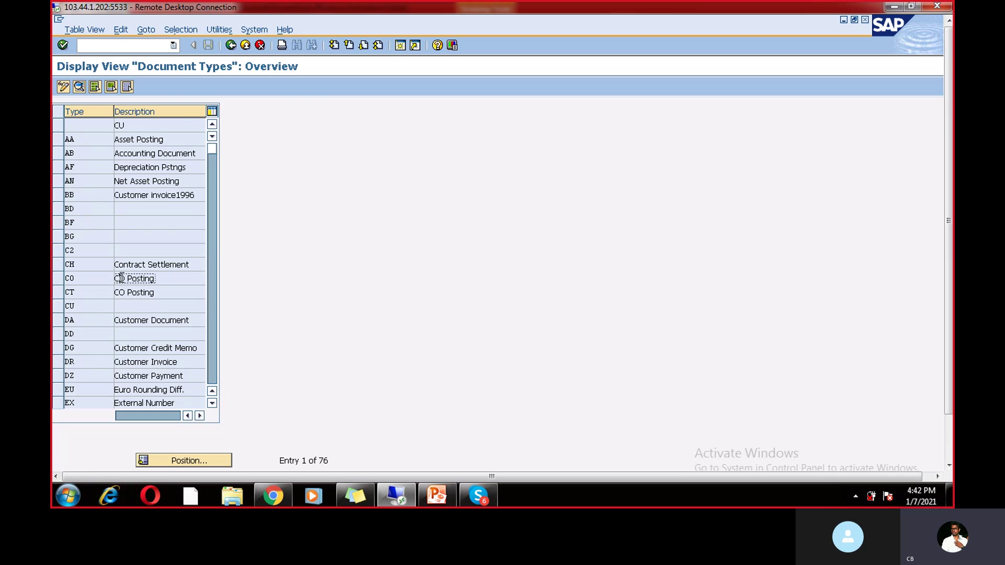
double_click(120, 278)
left_click(248, 286)
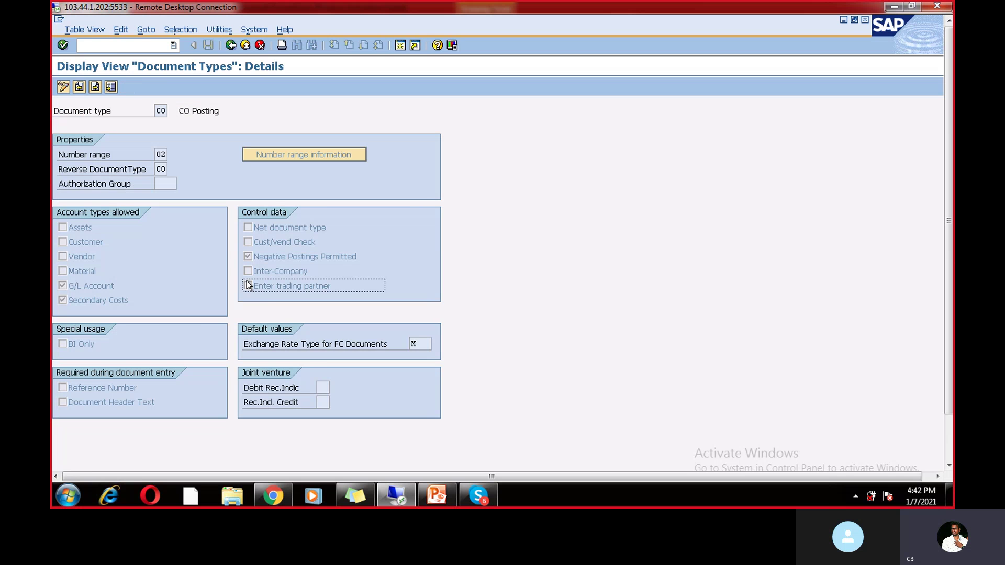
left_click(229, 45)
double_click(117, 139)
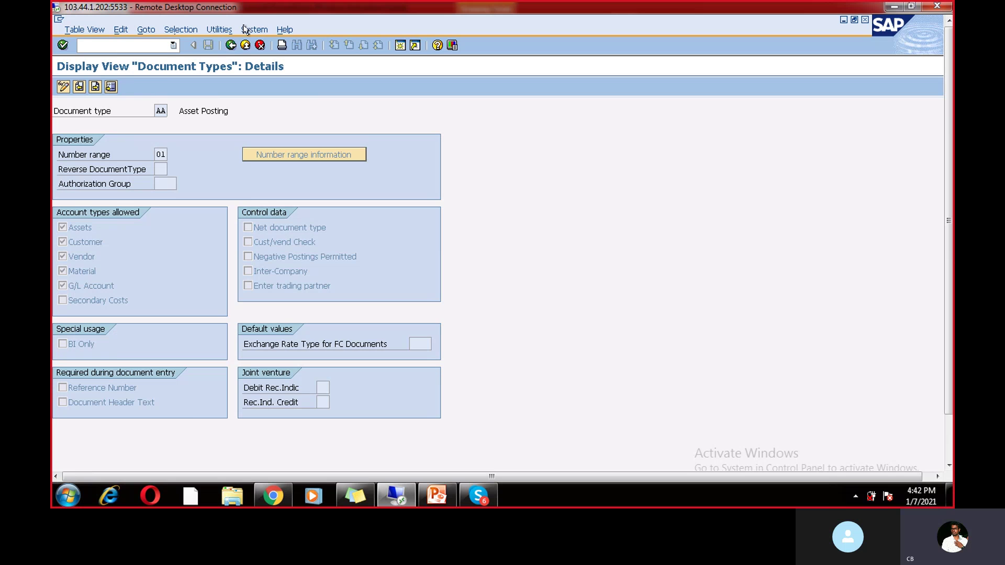
left_click(230, 45)
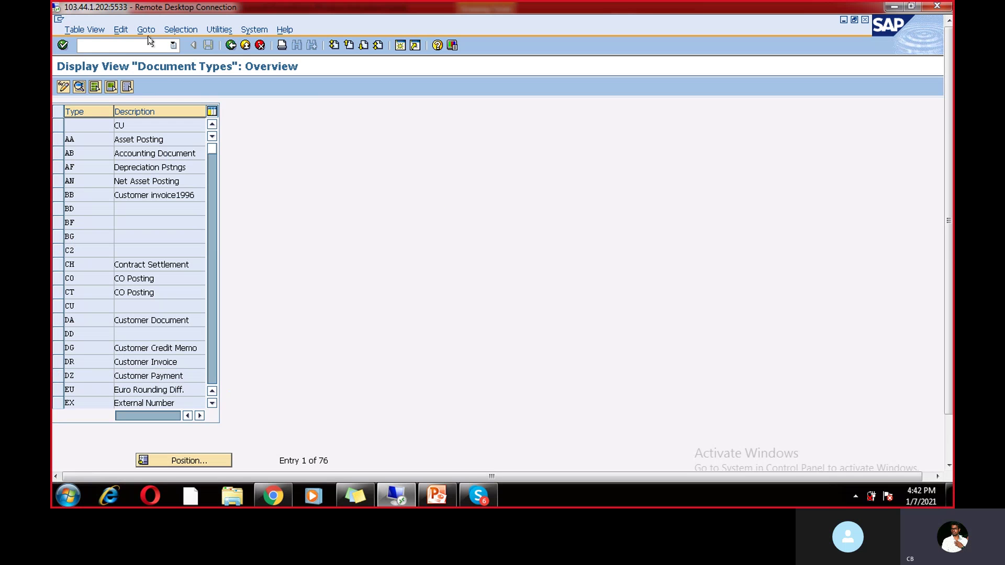
Display all 76 entries of table T003 in SE16N
type("/NO")
key("BackSpace")
type("SE16N")
key("Return")
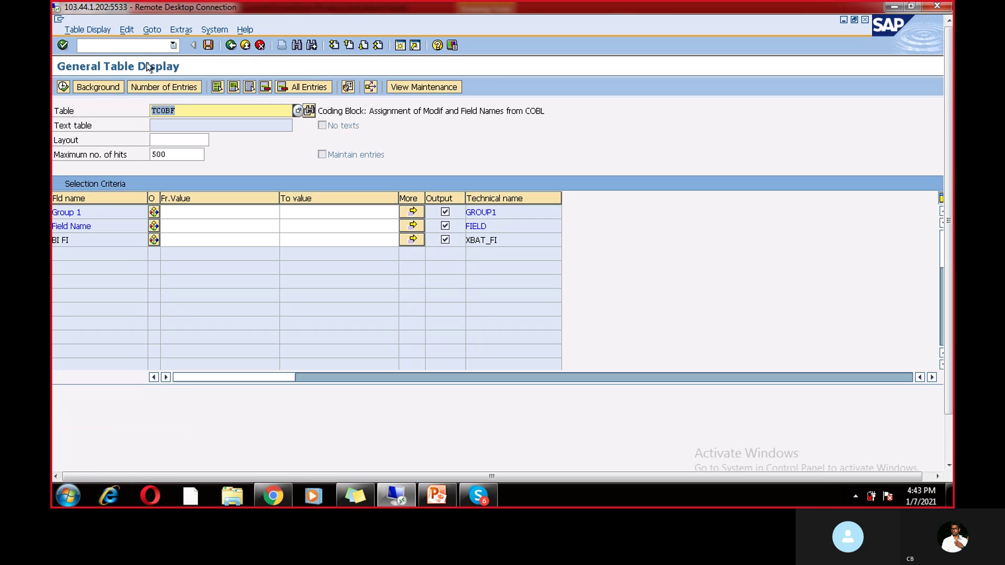
type("t003")
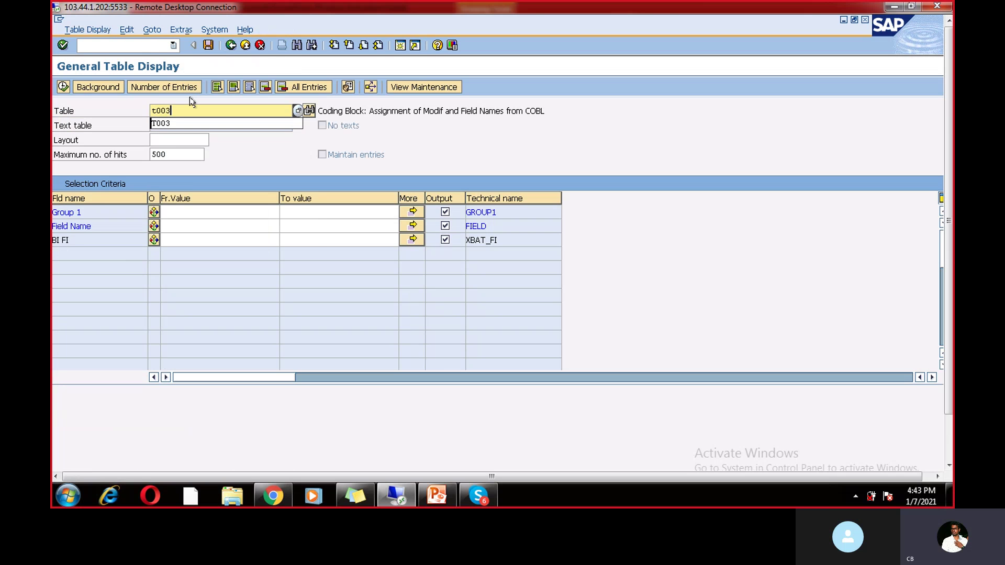
key("Return")
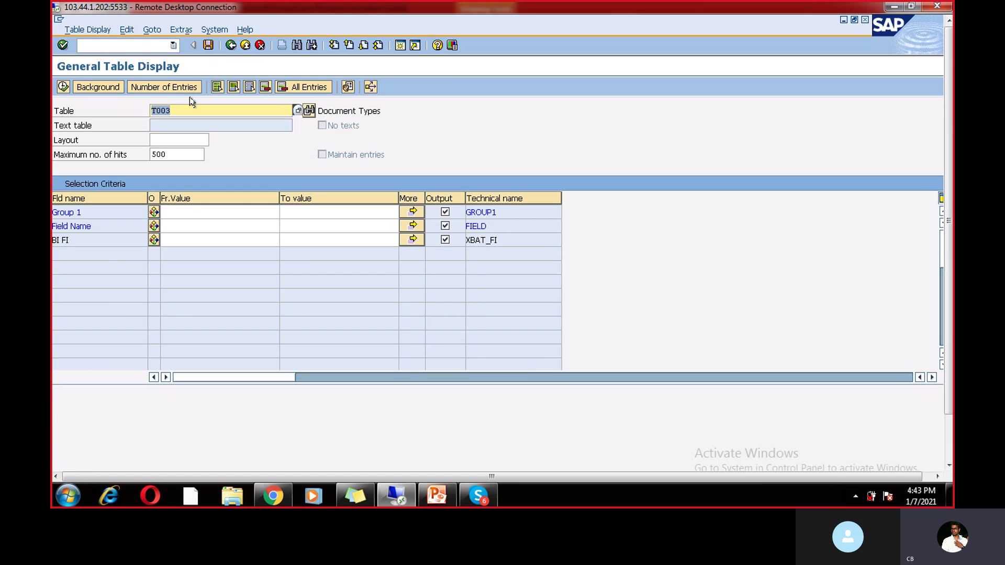
left_click(63, 87)
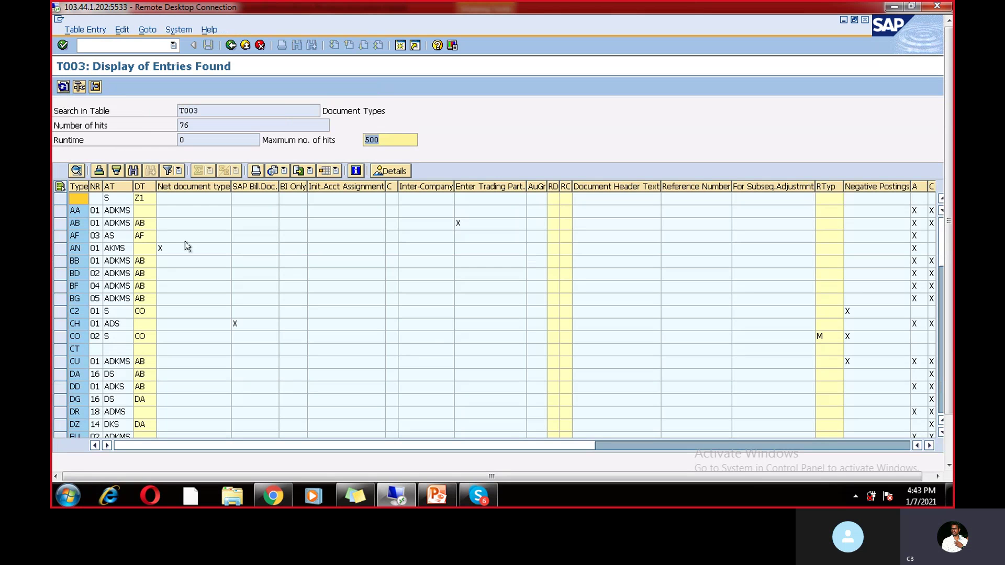
Widen the Enter Trading Part. column and inspect AB's and the first row's entries
left_click(489, 186)
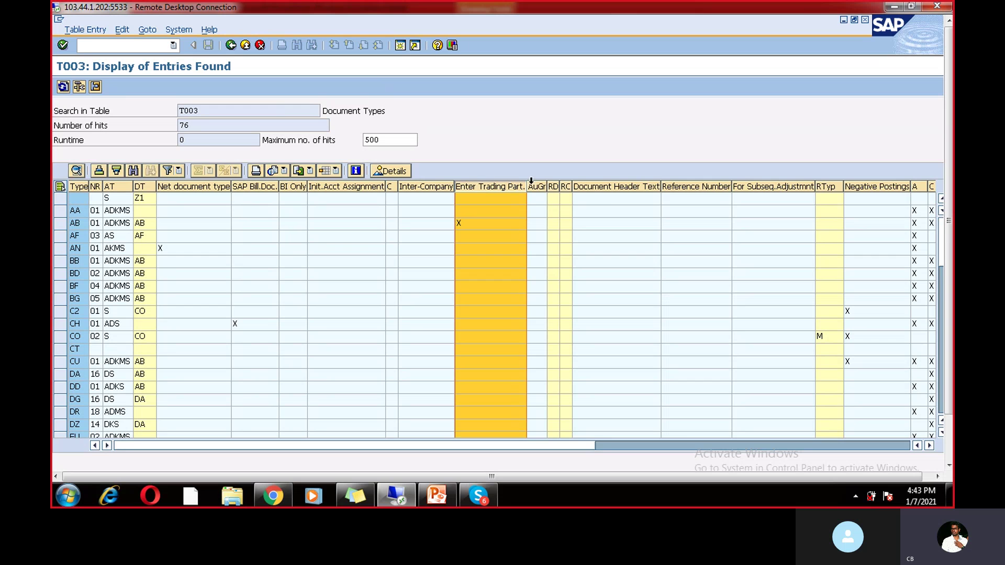
left_click_drag(526, 186, 540, 186)
left_click(77, 224)
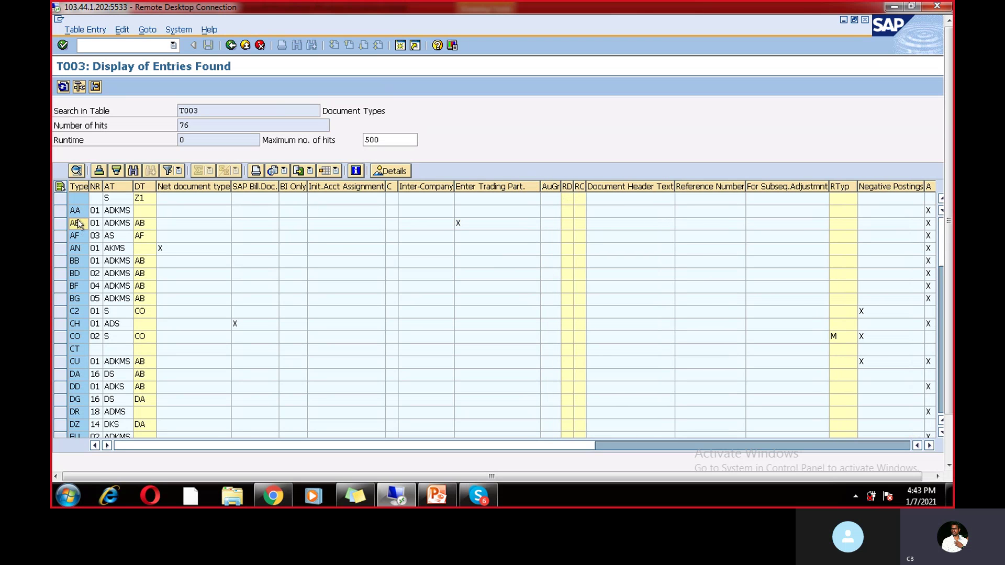
left_click(463, 222)
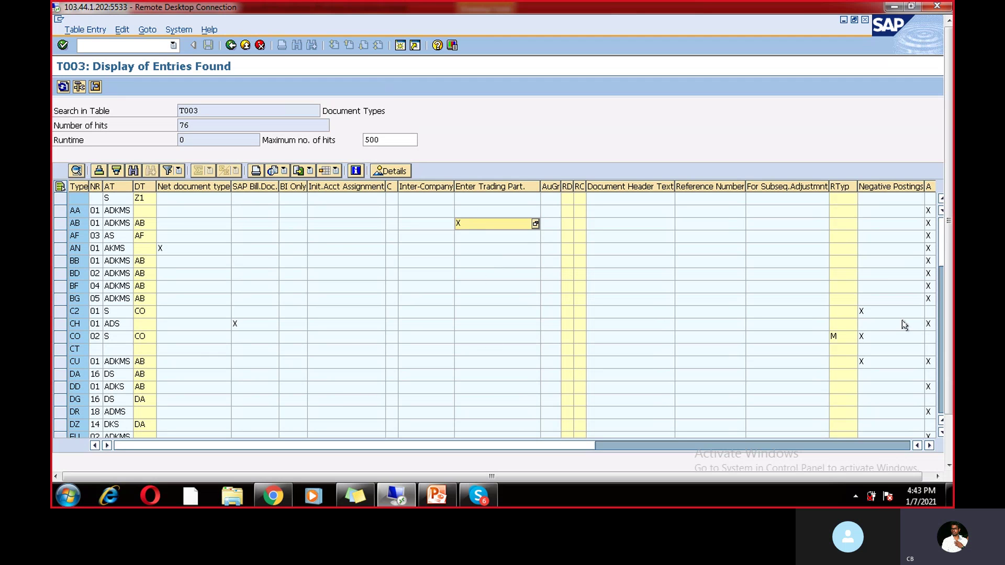
left_click(470, 202)
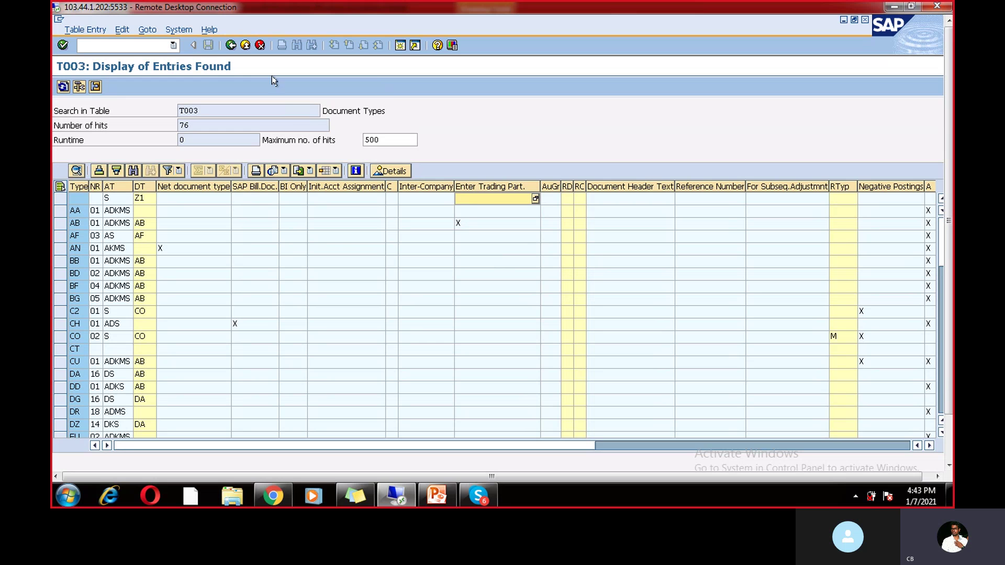
left_click(231, 45)
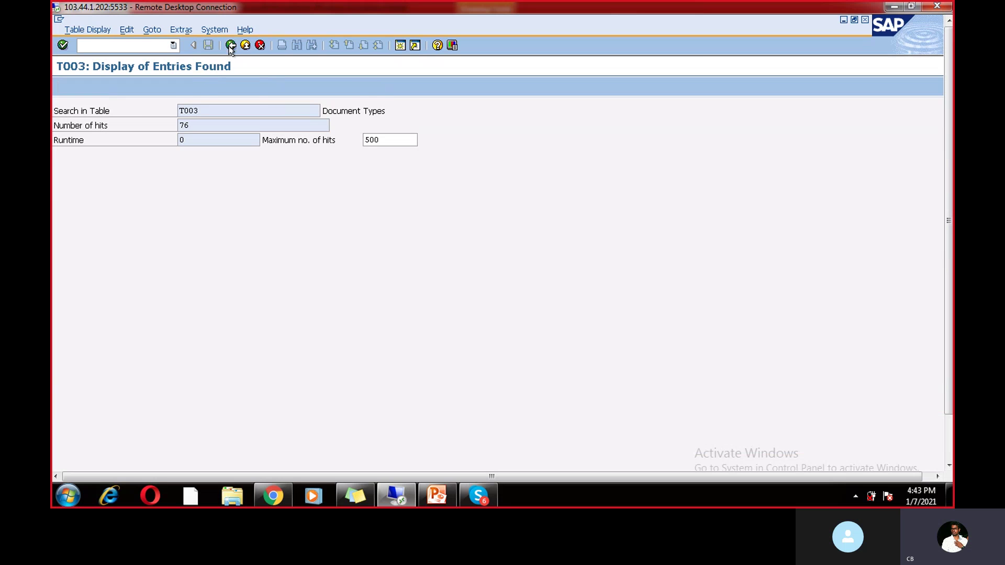
double_click(164, 109)
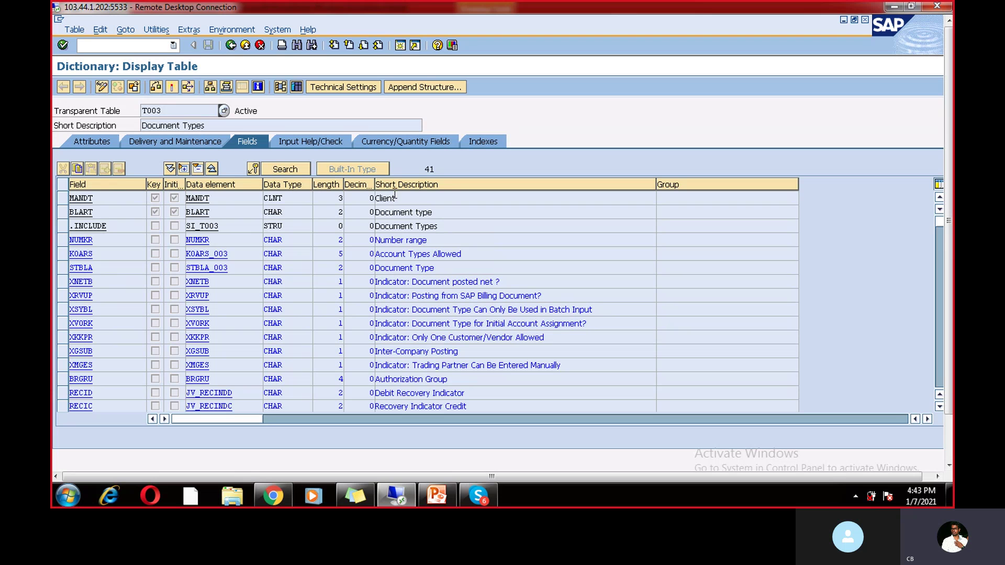
left_click(411, 364)
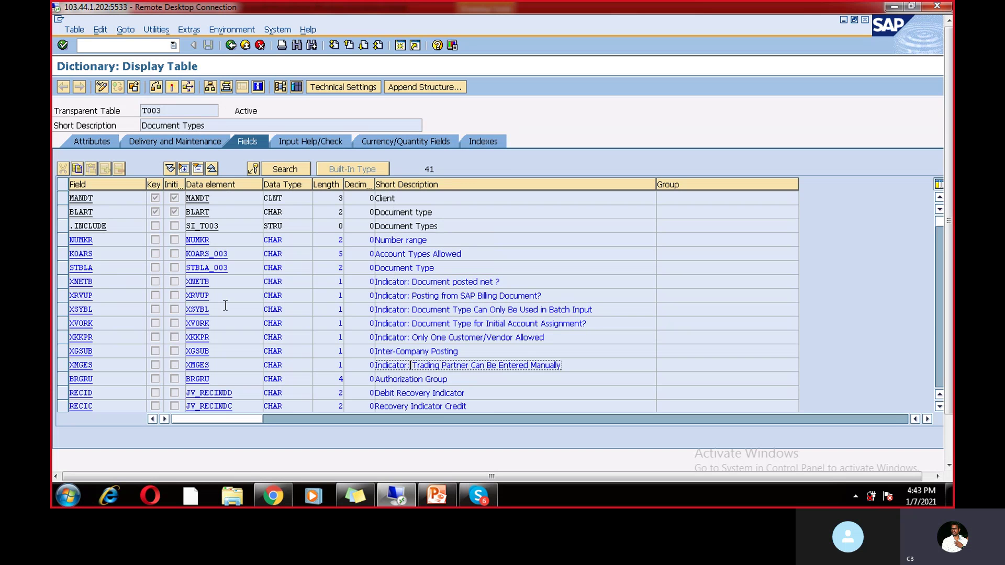
left_click(219, 364)
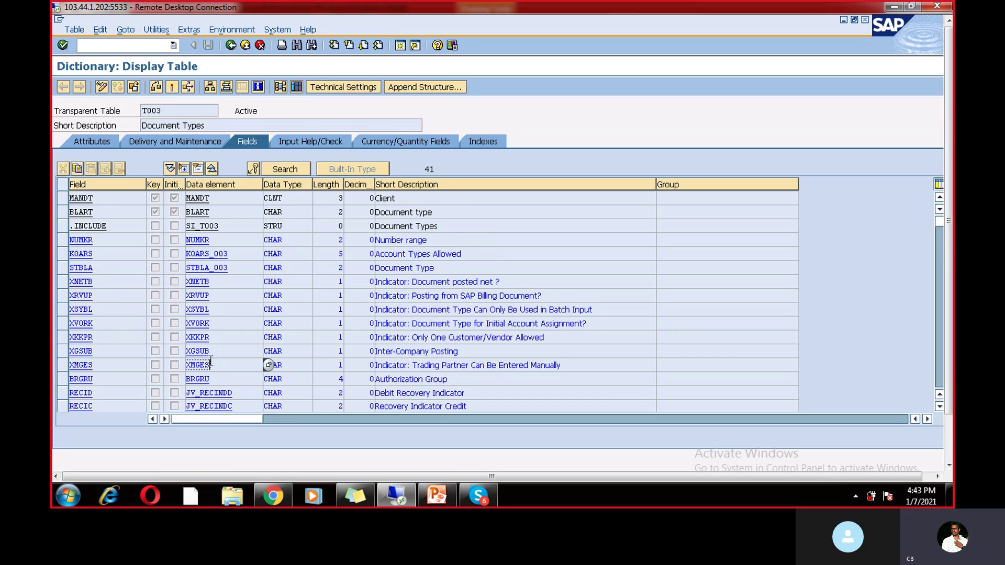
left_click(105, 366)
key("ctrl+shift+Tab")
left_click(217, 368)
left_click(117, 363)
left_click(230, 46)
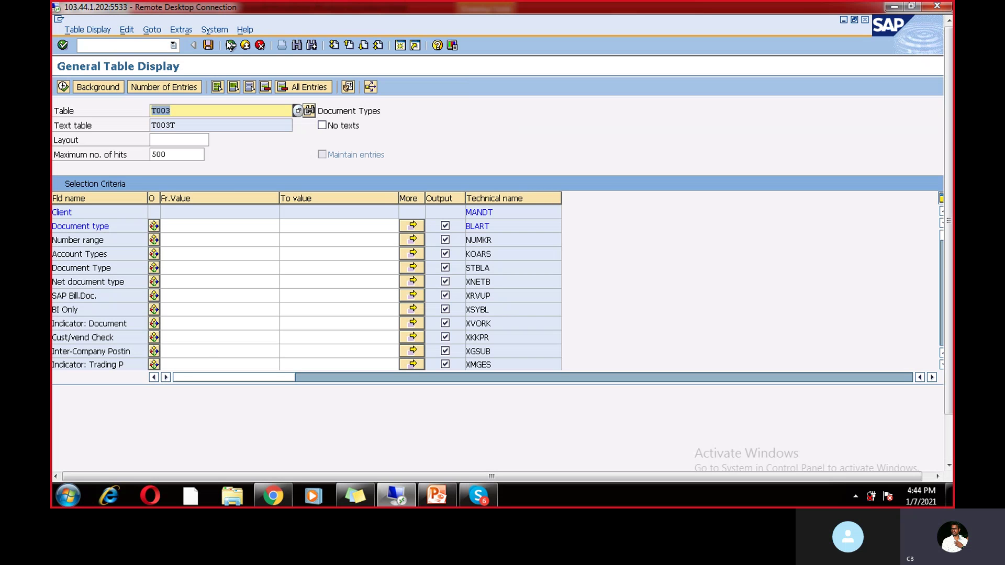
Show PowerPoint slide 2 and highlight 'FI Validation' among the three alternatives
left_click(230, 46)
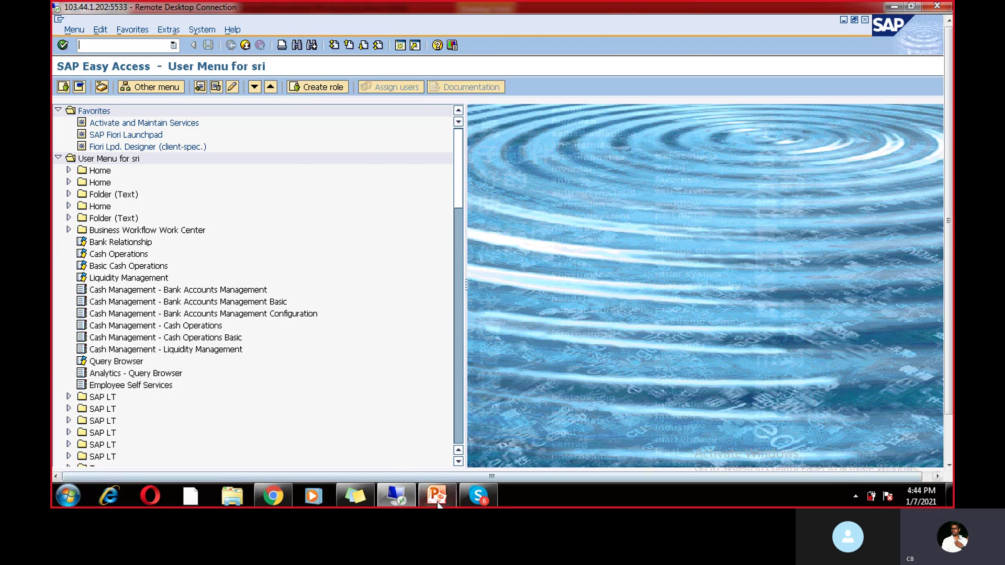
left_click(438, 504)
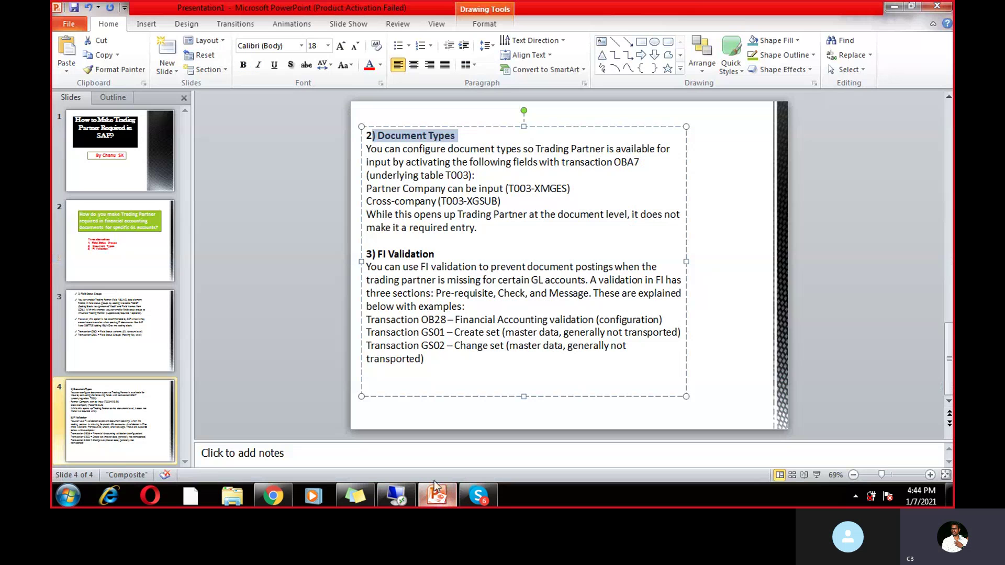
left_click(110, 222)
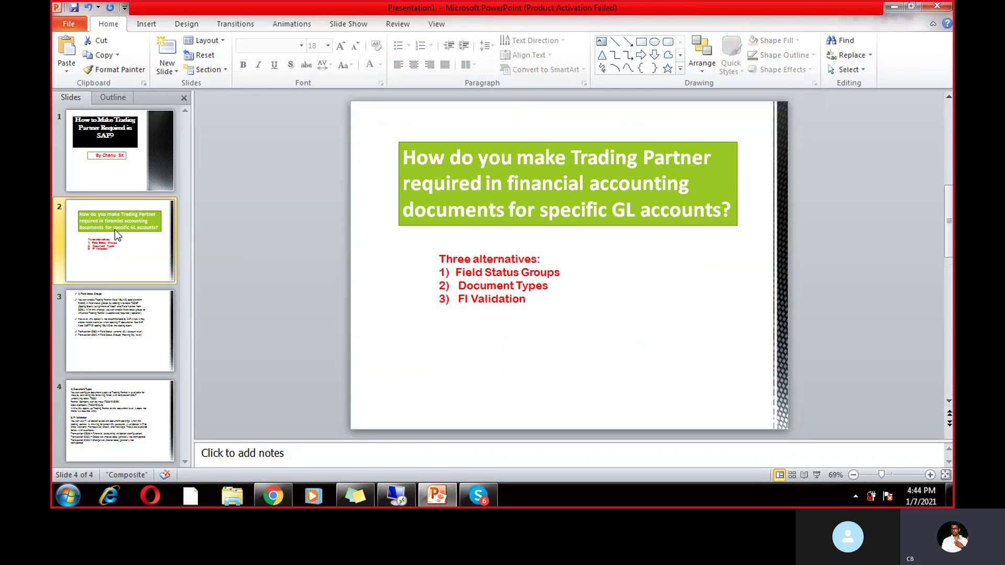
triple_click(482, 305)
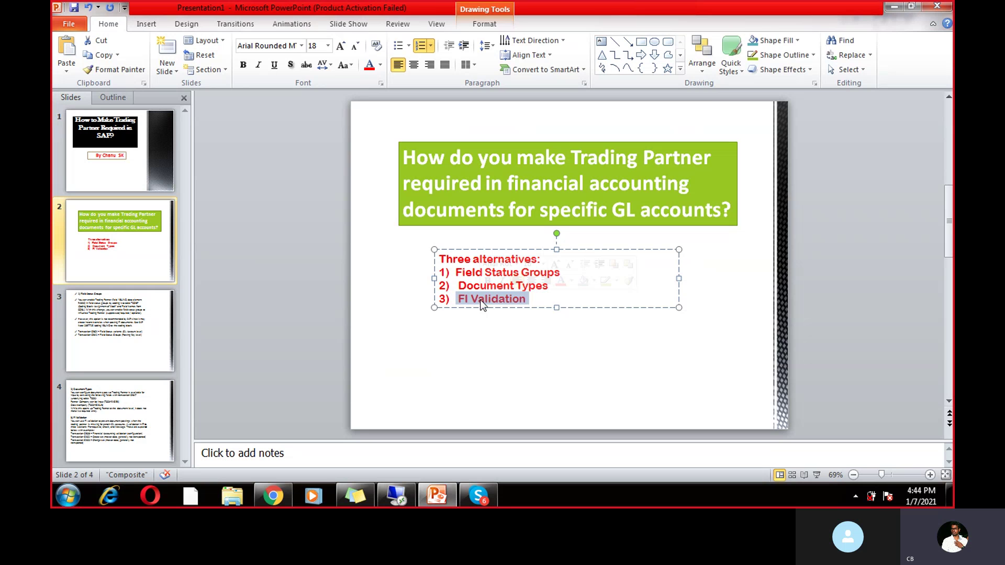
left_click(486, 366)
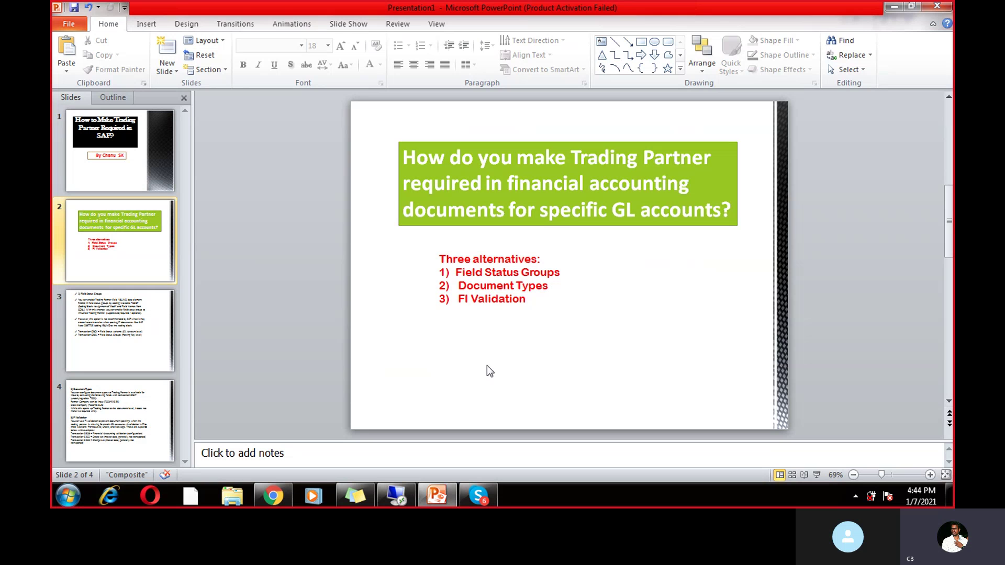
Run OB28 and open validation HDFCVAL's header data in Change Validation
left_click(396, 495)
type("OB28")
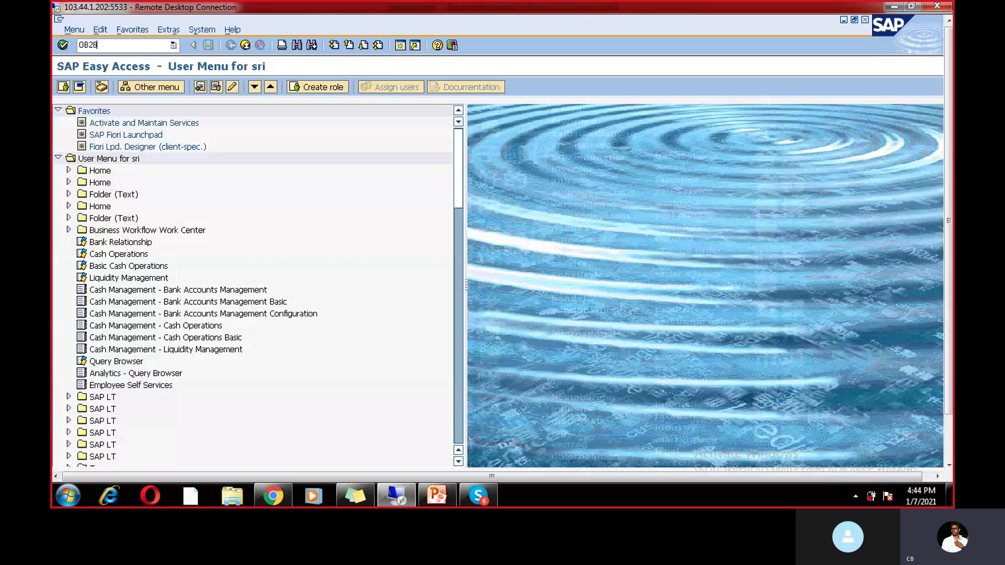
key("Return")
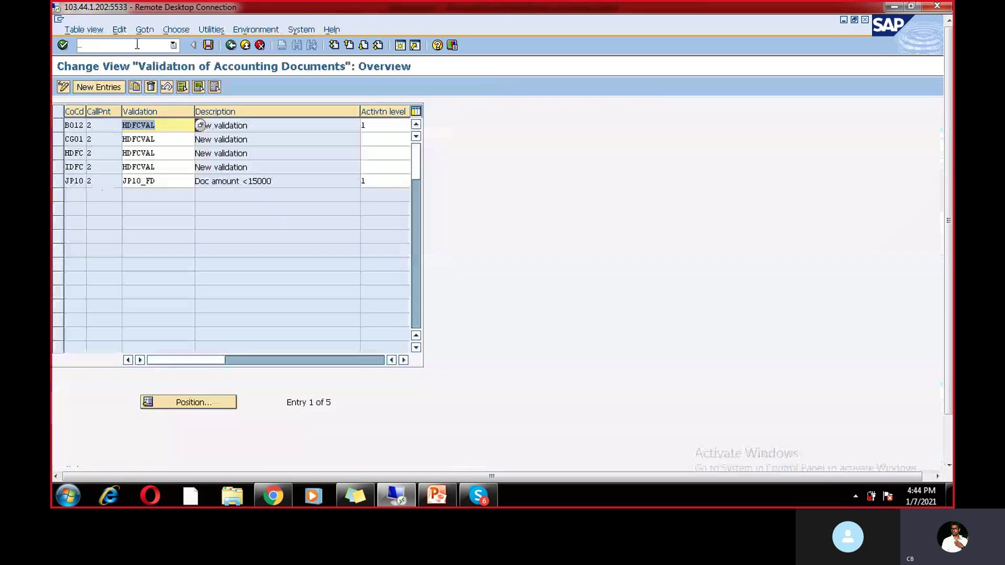
double_click(73, 126)
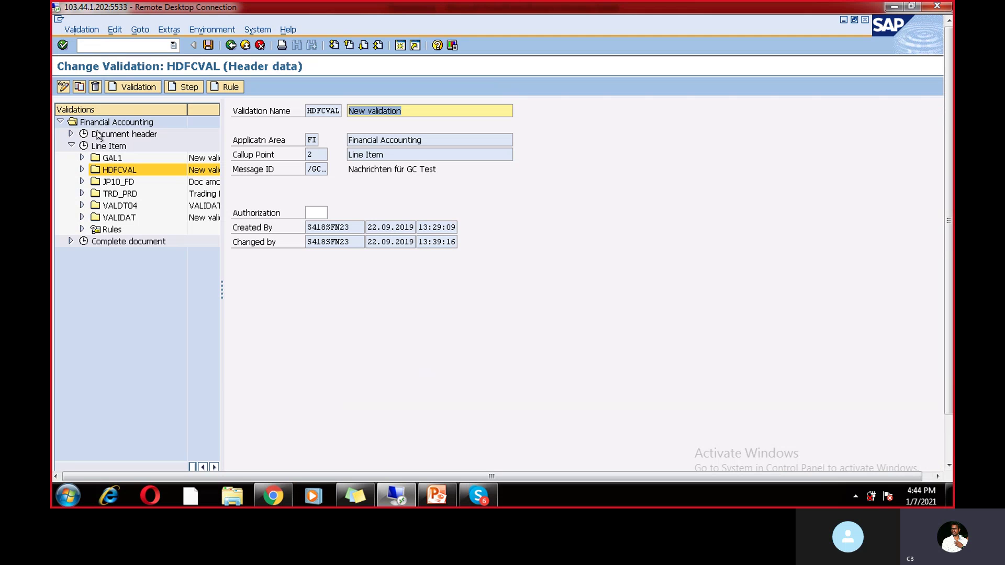
Expand TRD_PRD Step 001 and display its HKONT, USNAM and BLART prerequisite
left_click(82, 193)
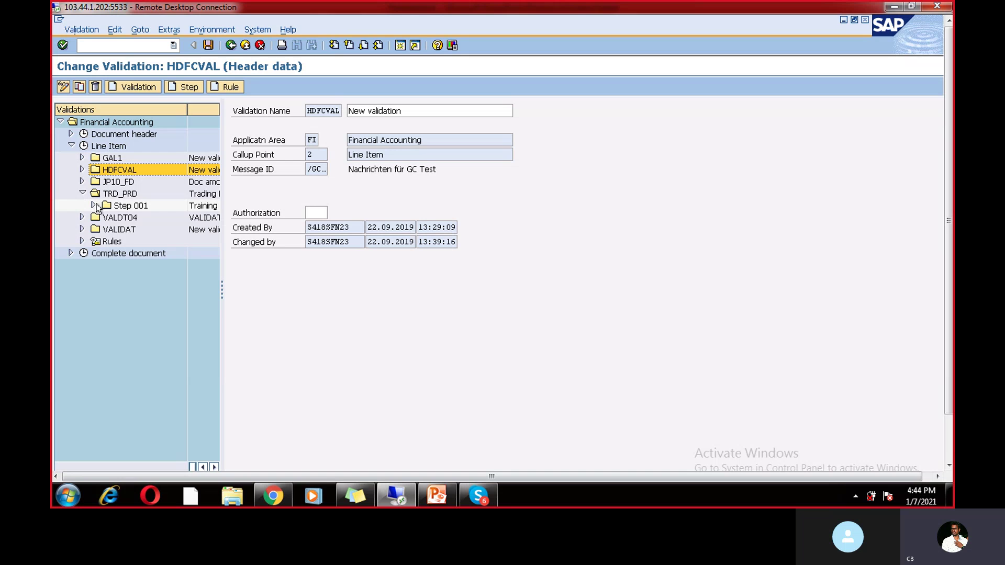
left_click(93, 205)
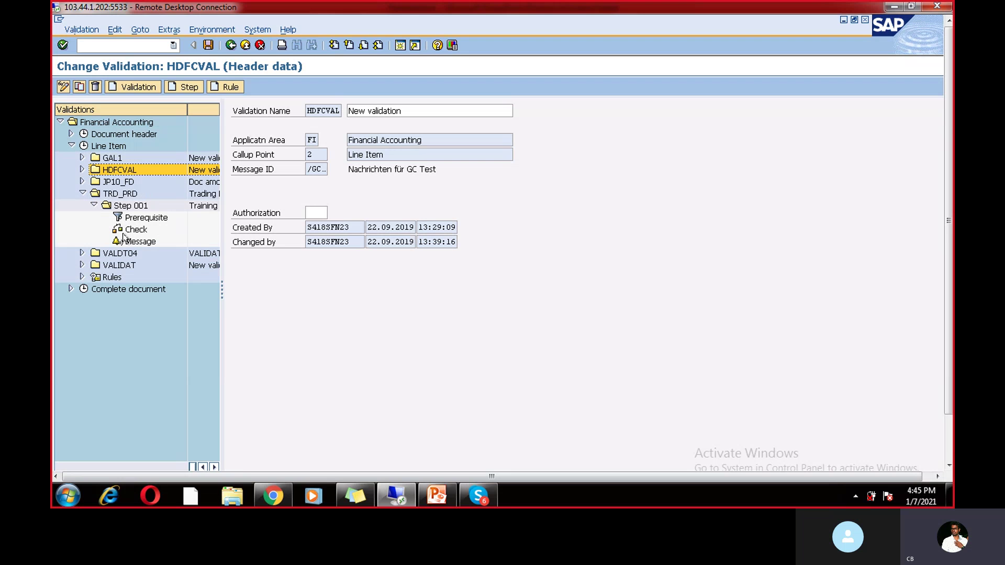
left_click(160, 218)
left_click(152, 230)
left_click(155, 242)
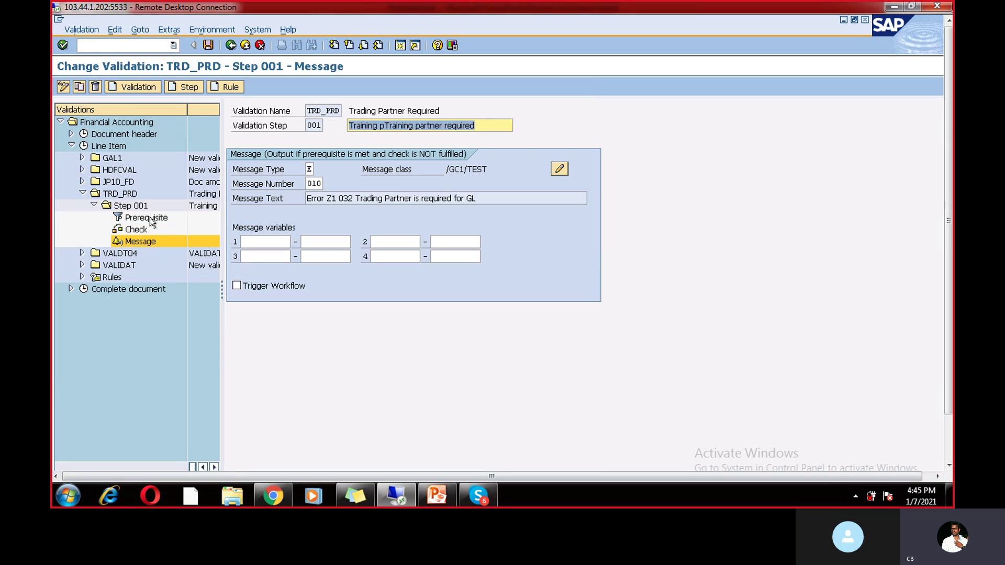
left_click(150, 220)
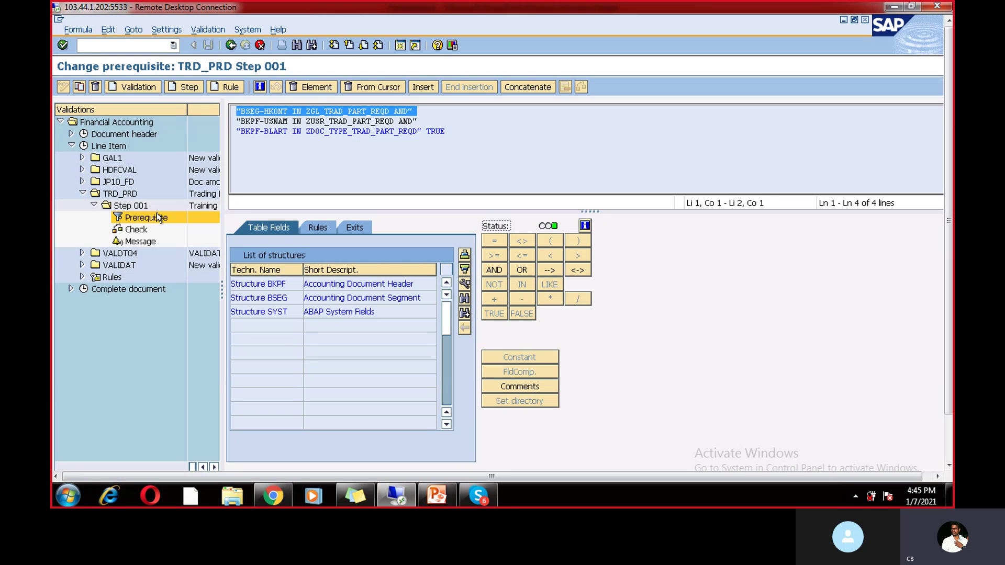
Review the check BSEG-VBUND <> '' and open message E 010 'Trading Partner is required for GL'
left_click_drag(451, 132, 229, 121)
left_click(139, 231)
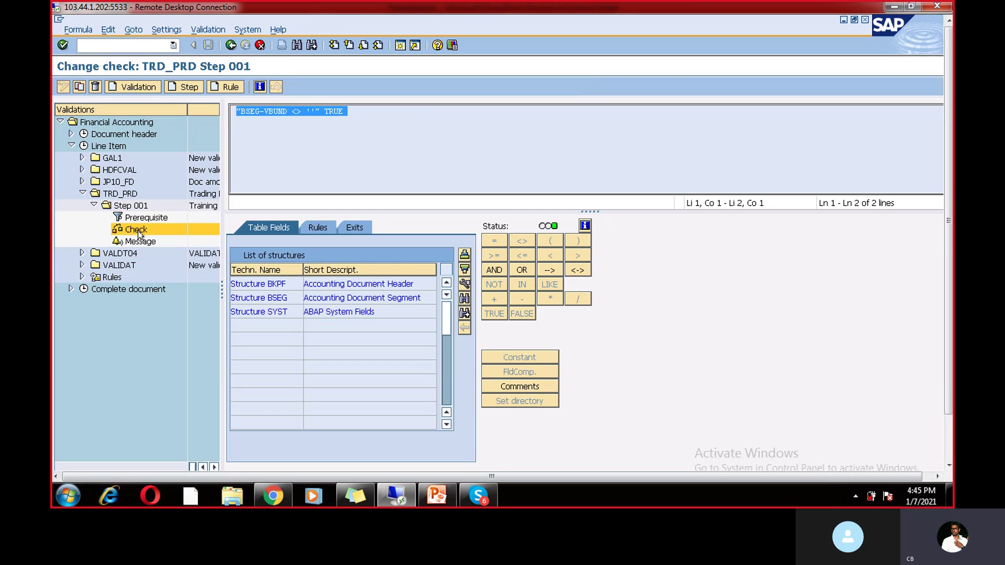
left_click(274, 126)
left_click(279, 112)
left_click_drag(279, 111, 249, 113)
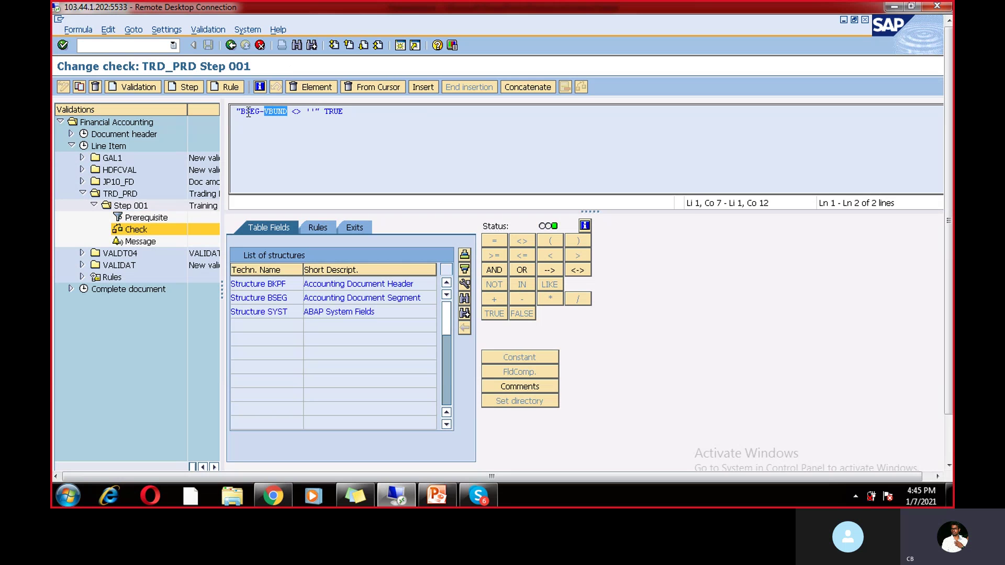
left_click(140, 241)
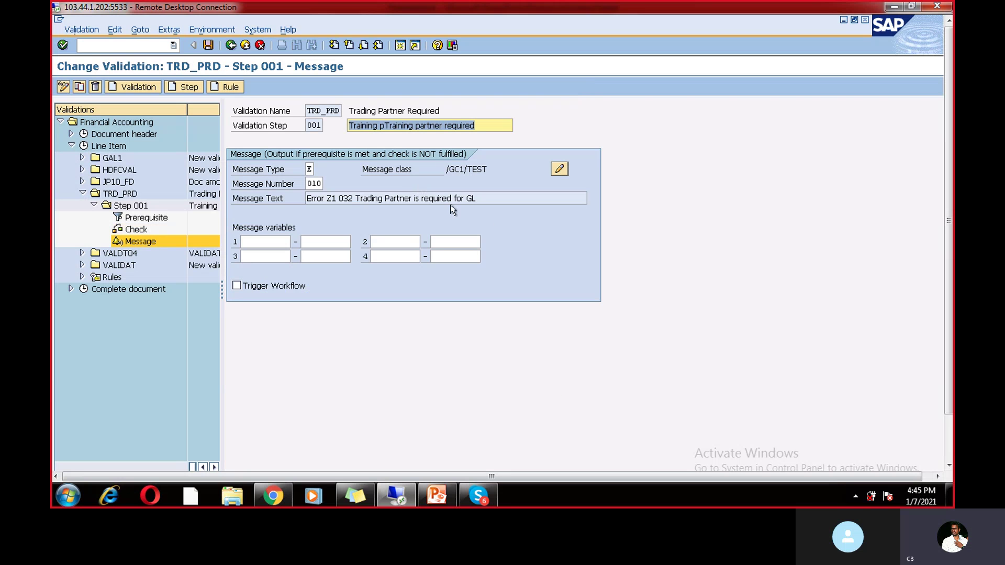
left_click_drag(498, 198, 290, 219)
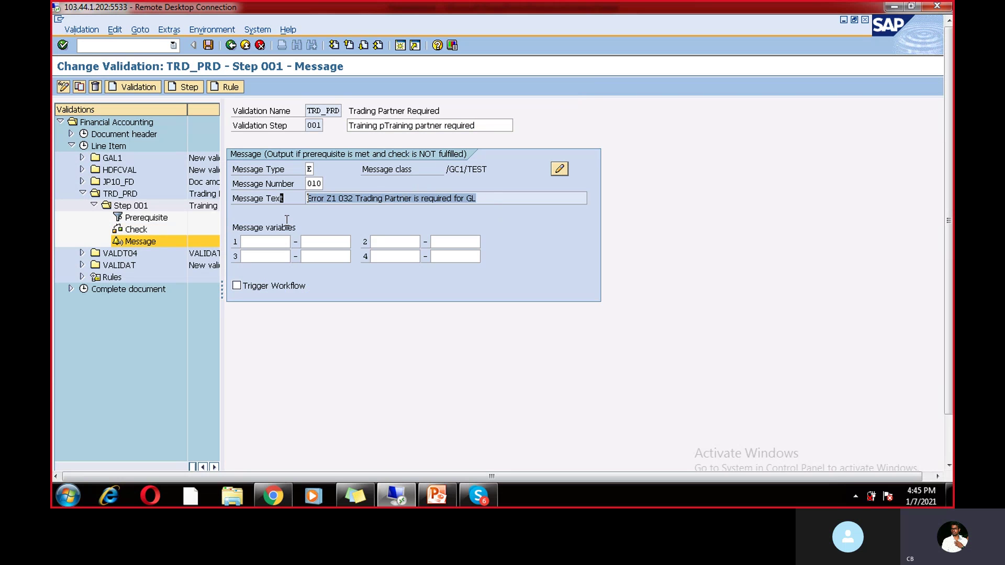
left_click(284, 223)
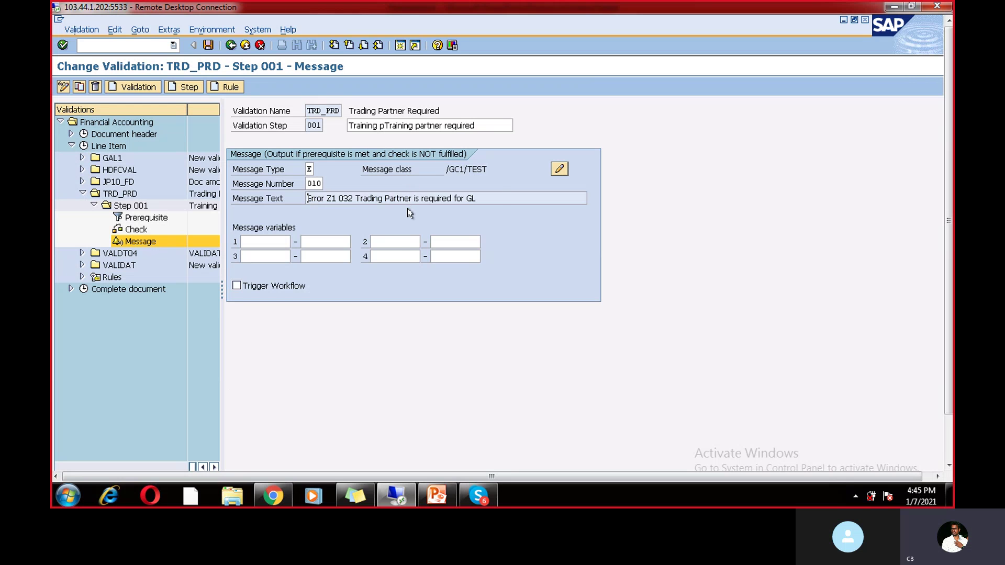
left_click_drag(484, 194, 308, 195)
left_click(308, 194)
left_click(326, 184)
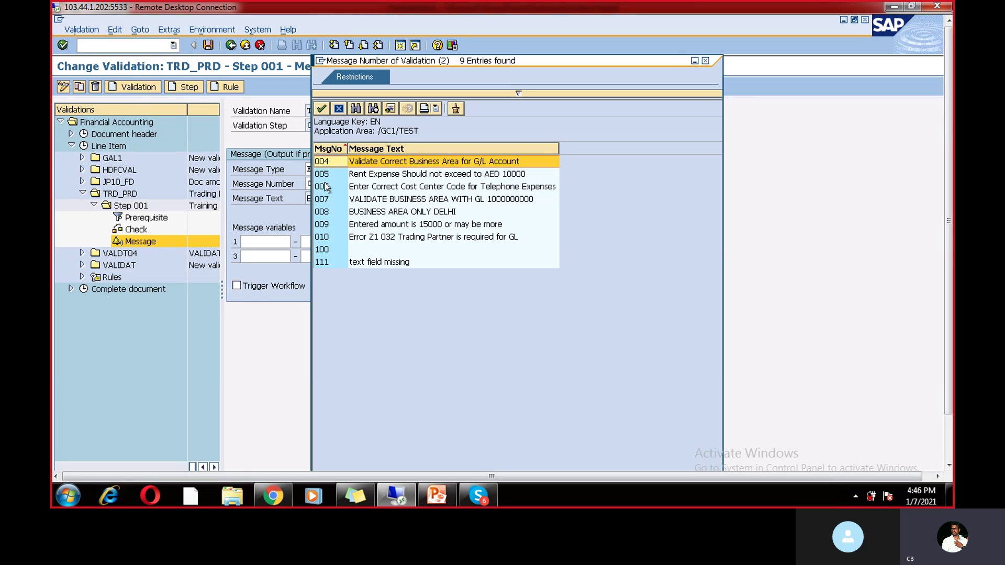
left_click(370, 239)
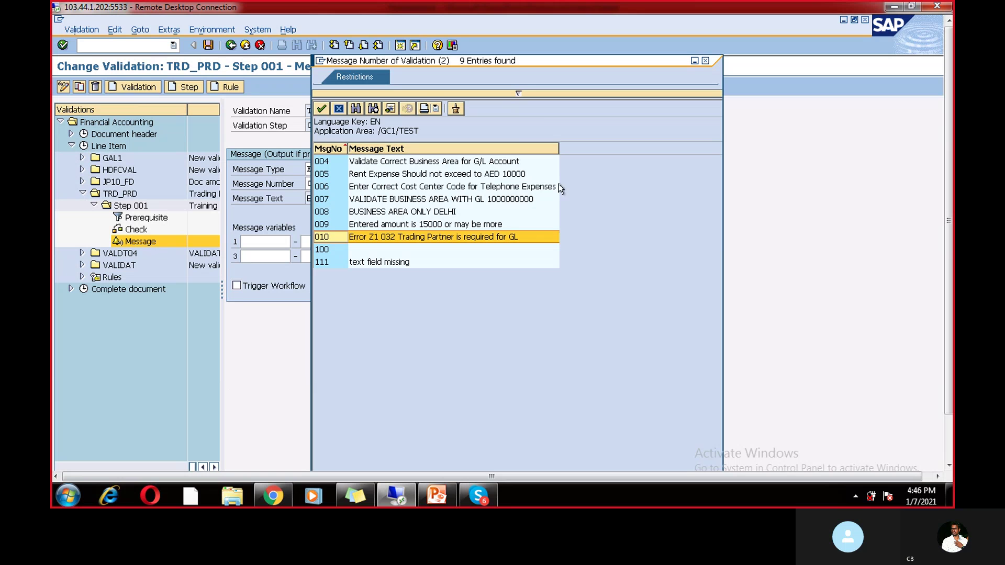
left_click(705, 62)
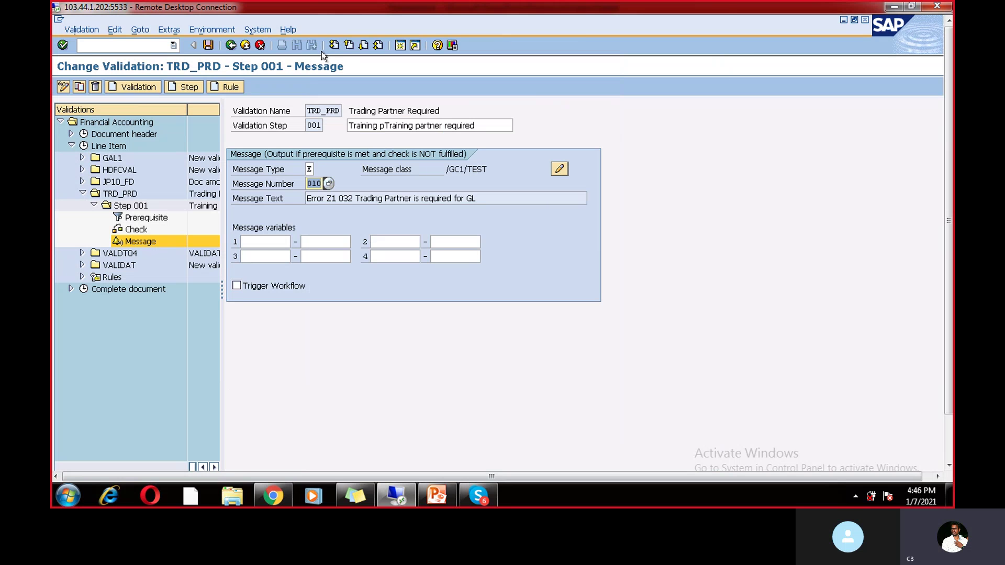
Keep message type E (Error) and return to Step 001's prerequisite formula
left_click(311, 169)
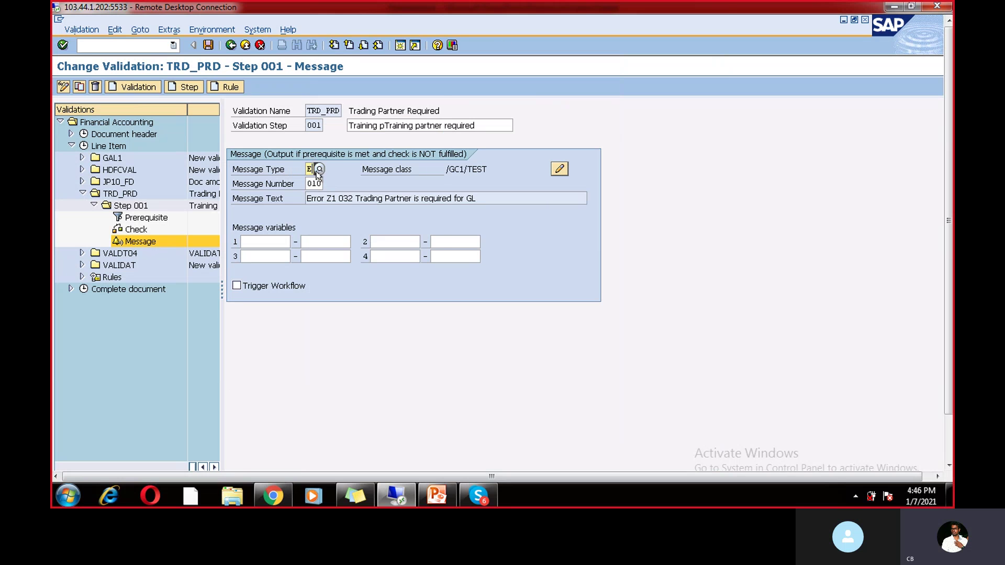
key("F4")
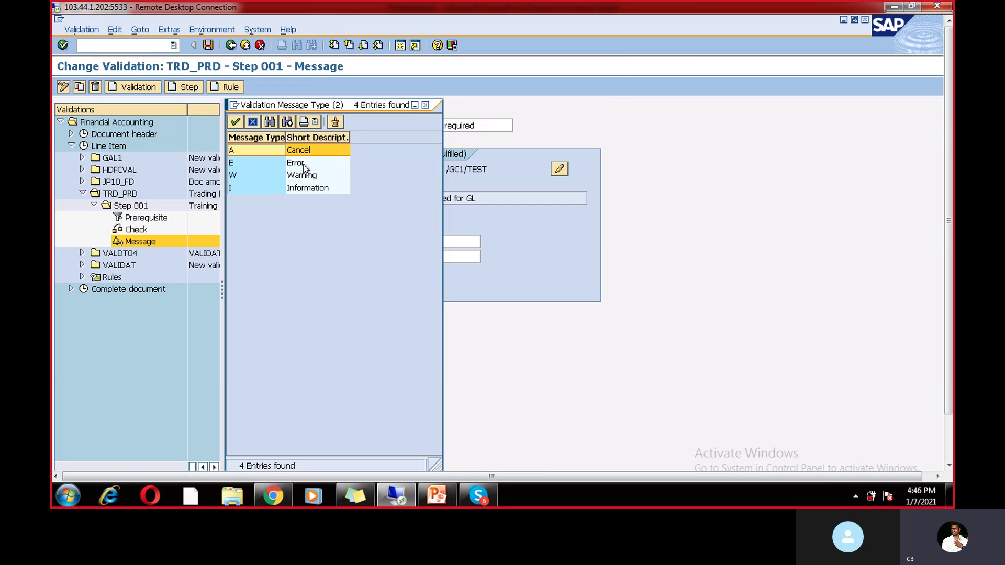
left_click(300, 166)
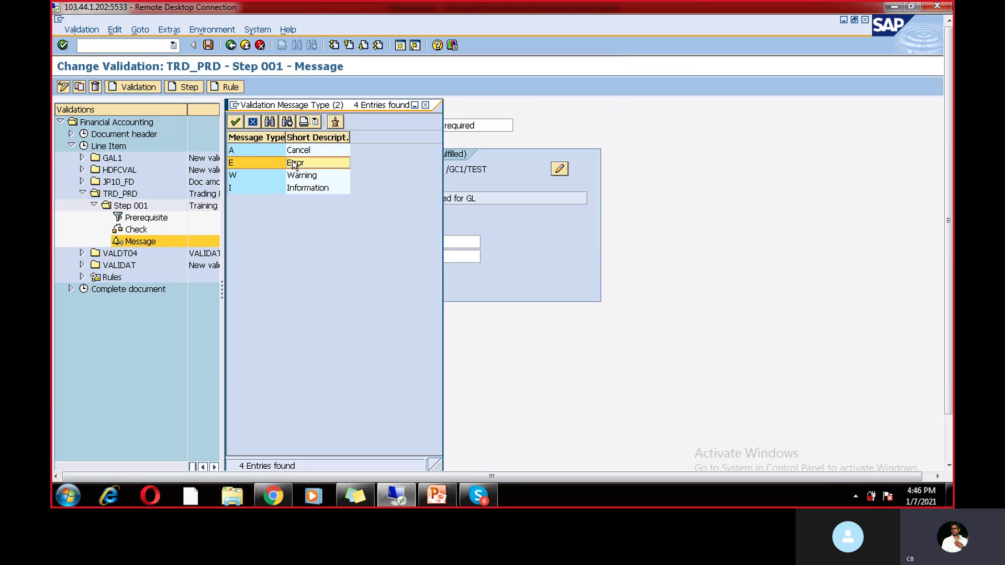
left_click(424, 105)
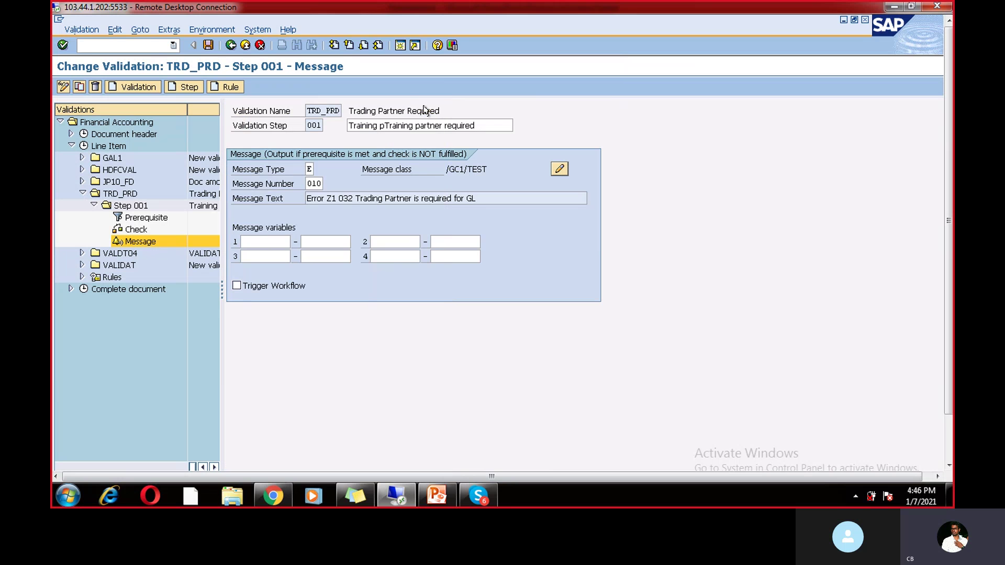
left_click(137, 47)
type("/N")
left_click(146, 218)
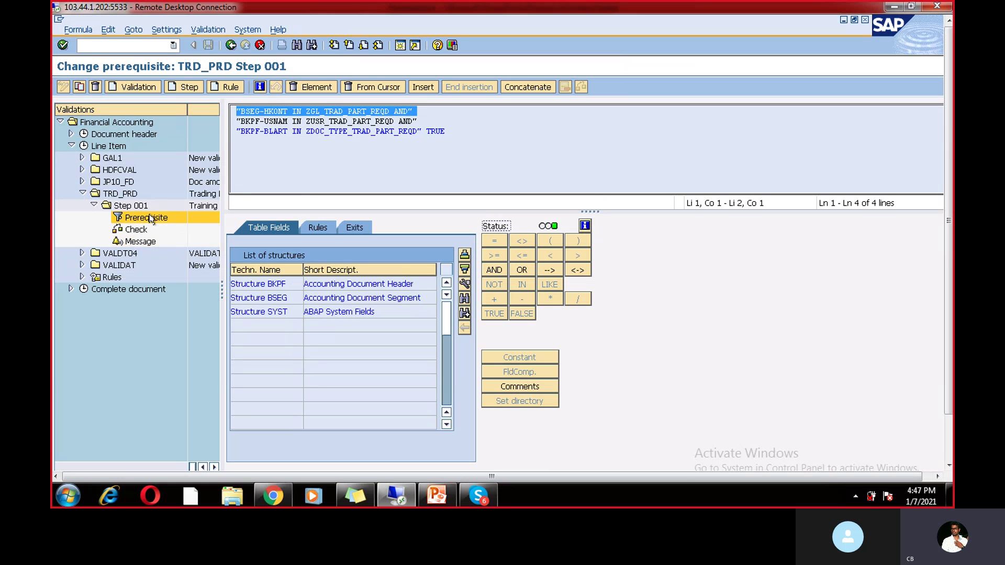
Walk through Step 001's check and return to its E 010 /GC1/TEST message settings
left_click(291, 166)
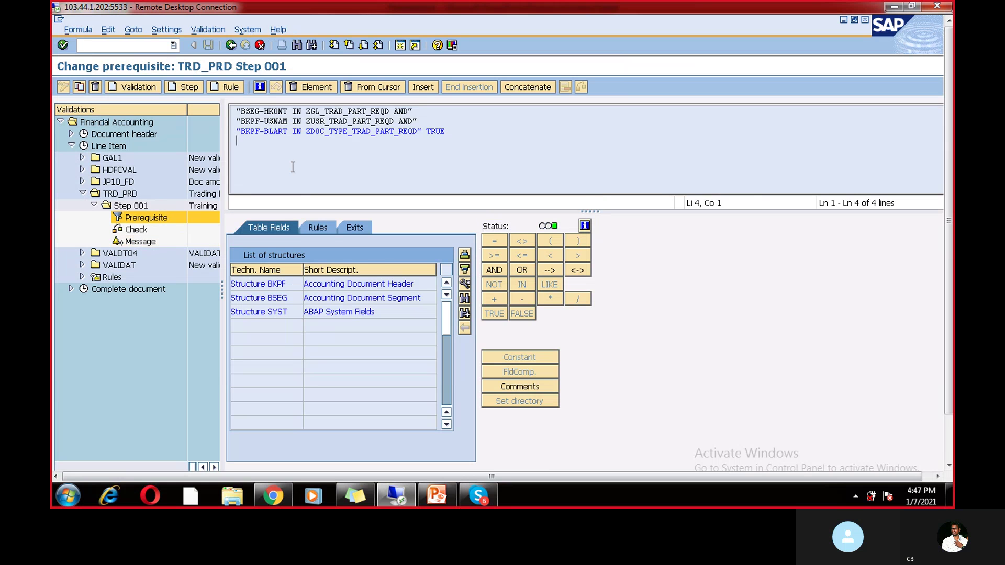
left_click(155, 231)
left_click(150, 242)
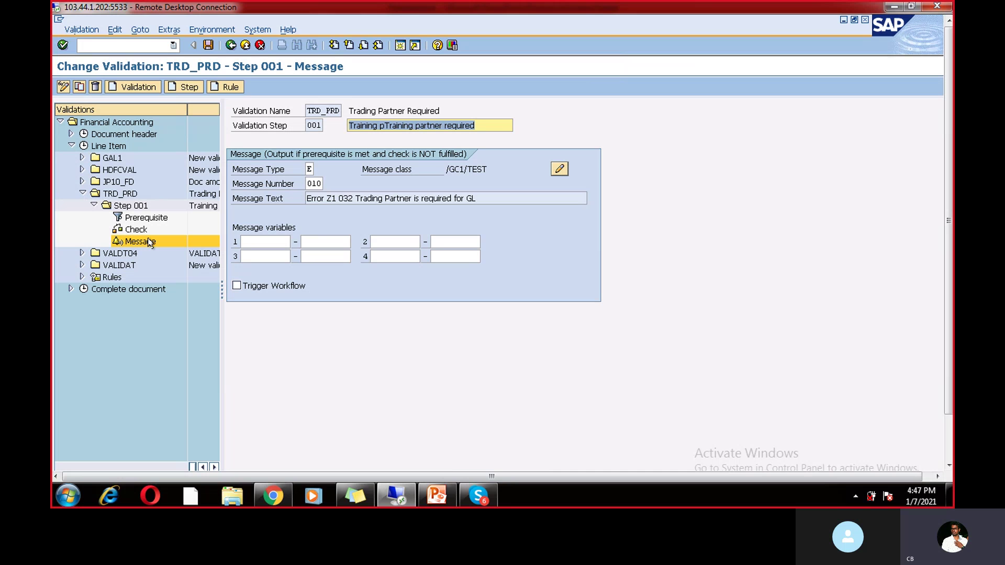
left_click(147, 44)
Display set ZGL_TRAD_PART_REQD in GS03, listing G/L accounts 1000 and 2000
type("/")
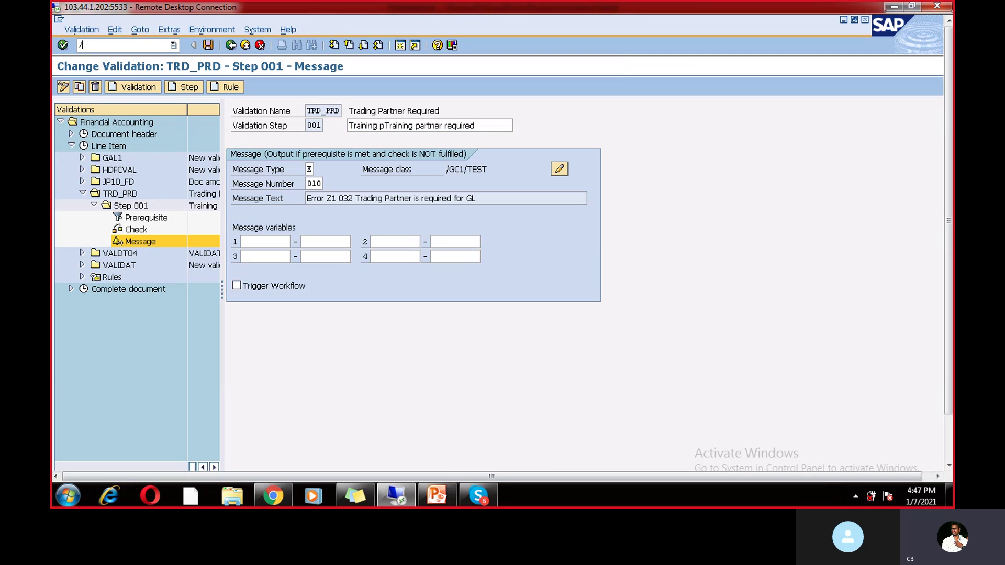
type("NGS")
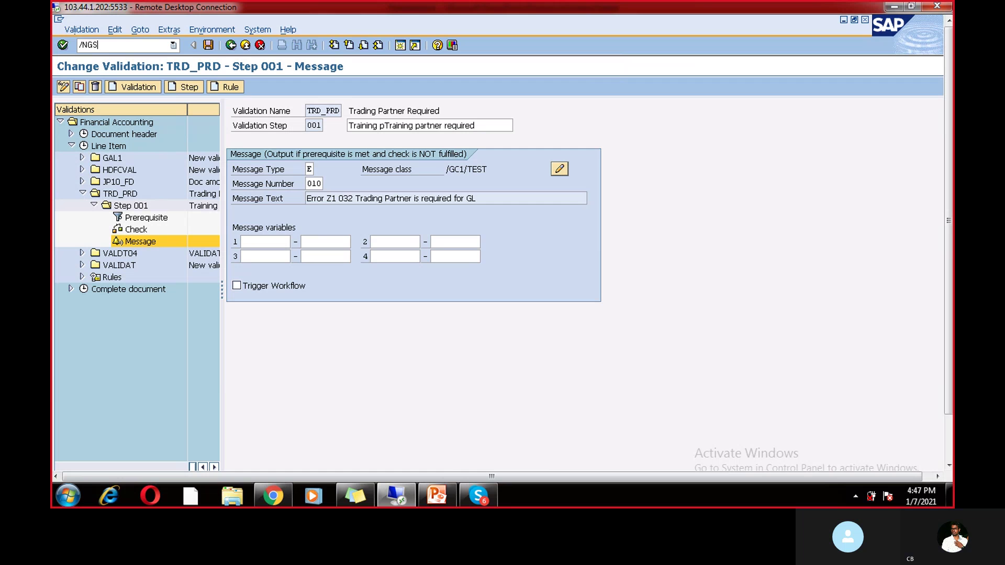
type("03")
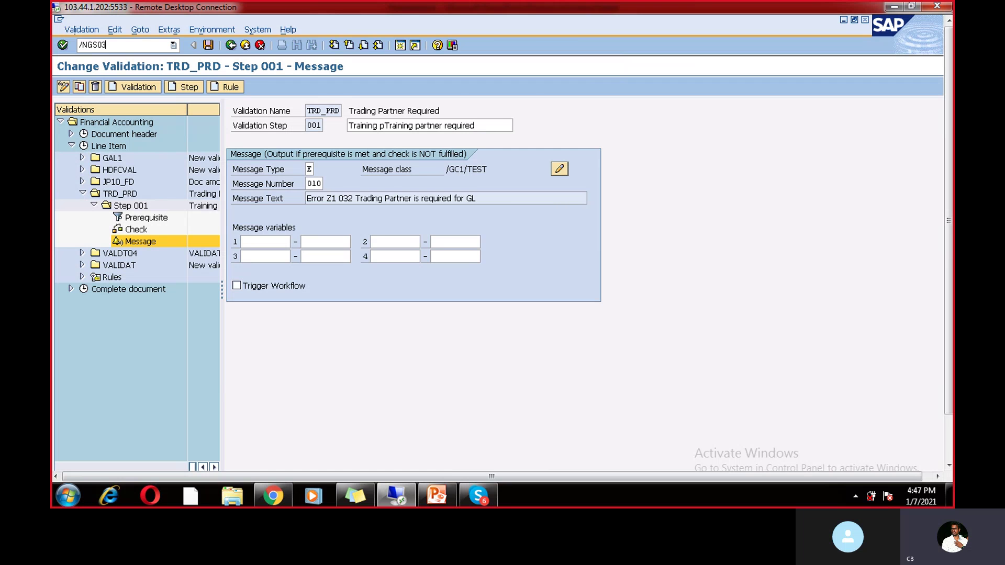
key("Return")
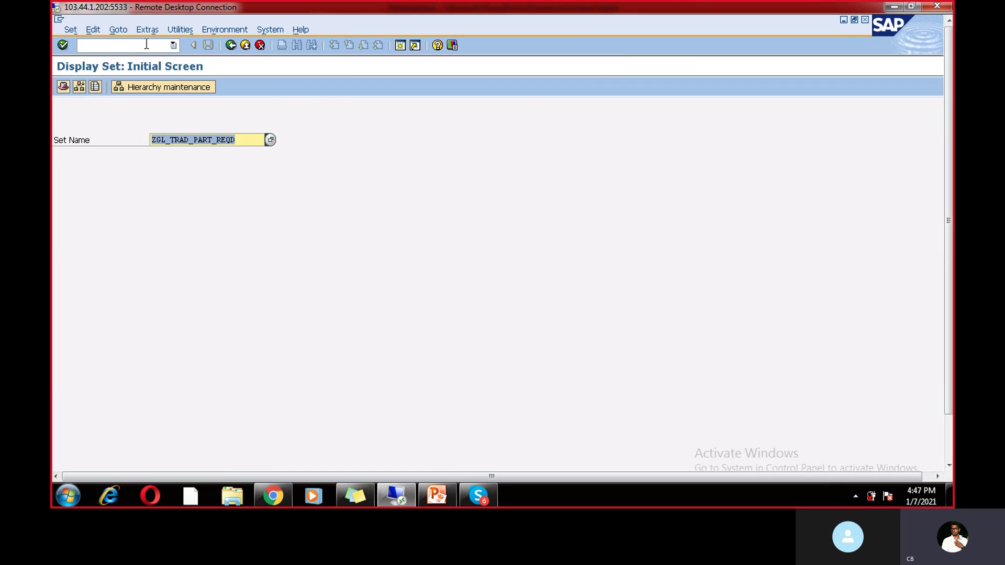
left_click(231, 140)
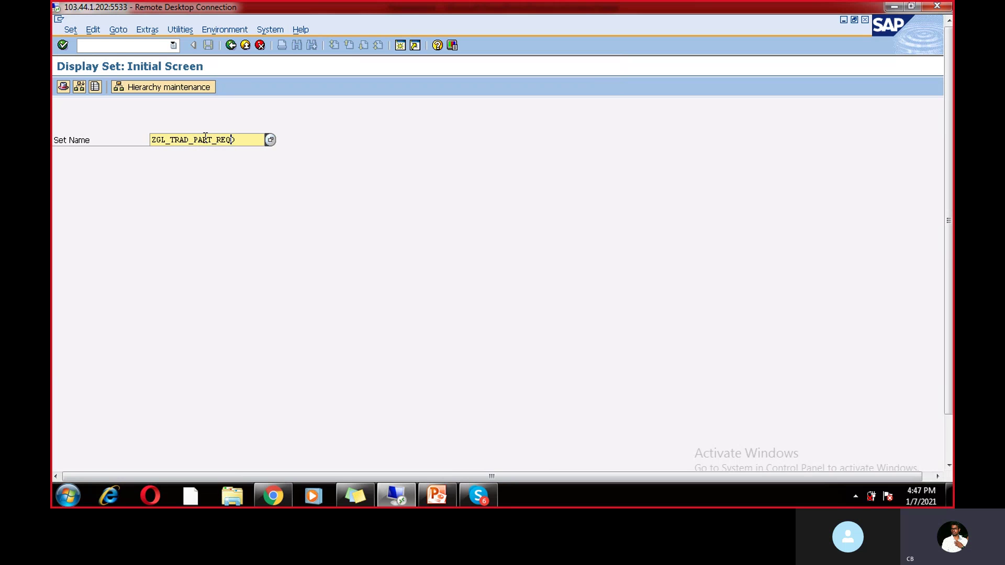
key("Return")
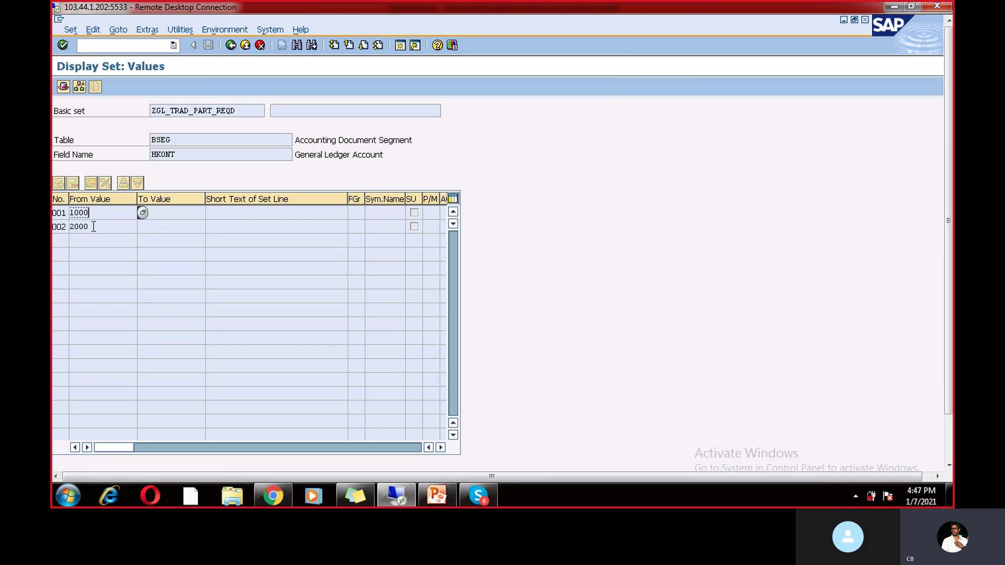
Point out G/L accounts 1000 and 2000, then go back to SAP Easy Access
left_click(91, 227)
left_click(90, 213)
left_click(94, 225)
left_click(230, 45)
left_click(231, 46)
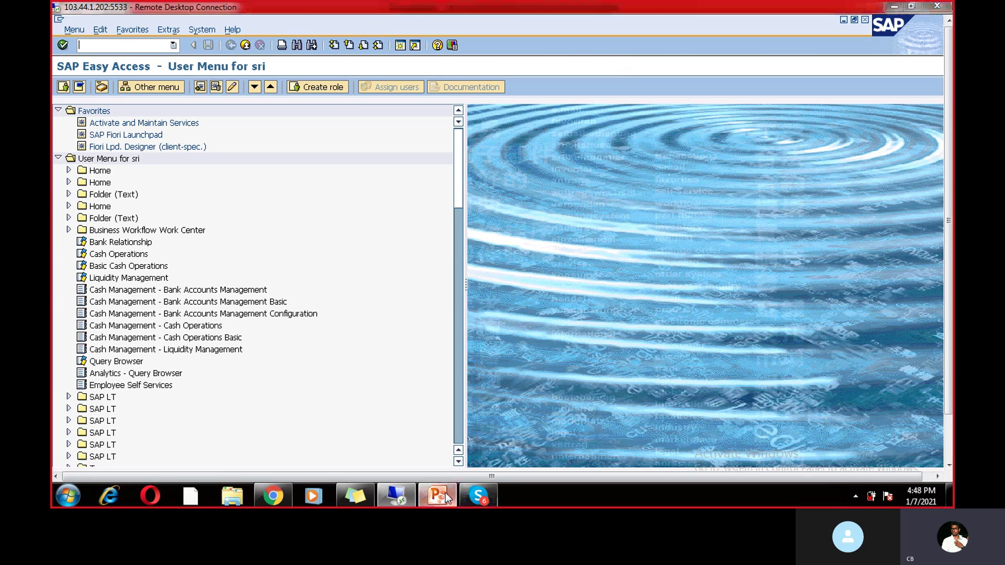
Return to PowerPoint slide 2 and highlight 'Status' and 'Validation' in the alternatives list
left_click(443, 494)
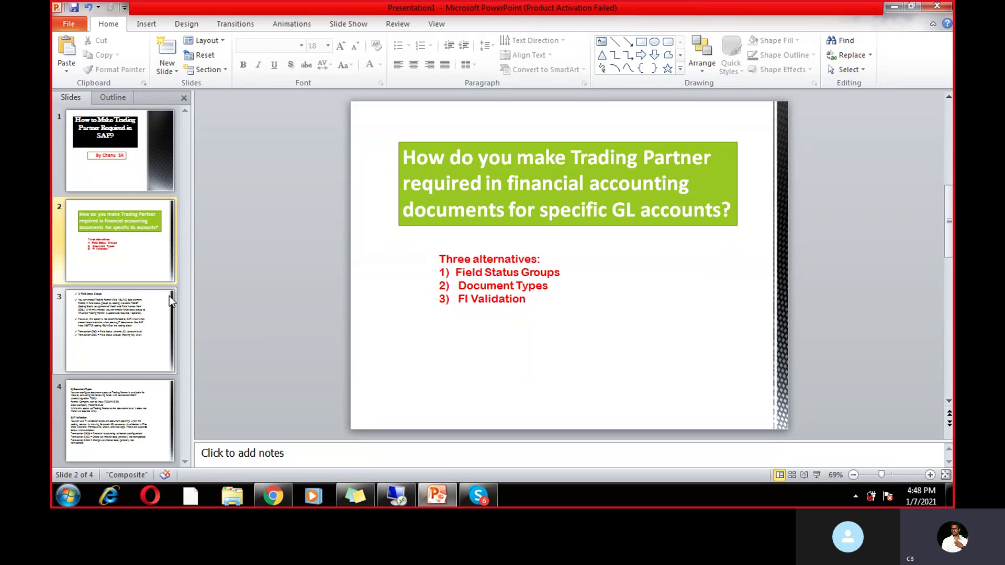
left_click(129, 266)
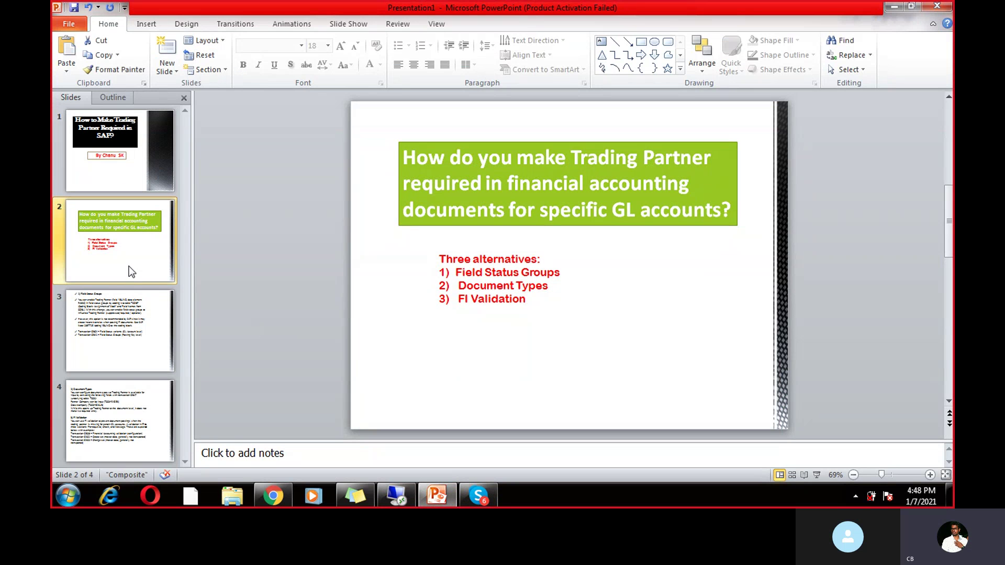
left_click(508, 271)
double_click(508, 271)
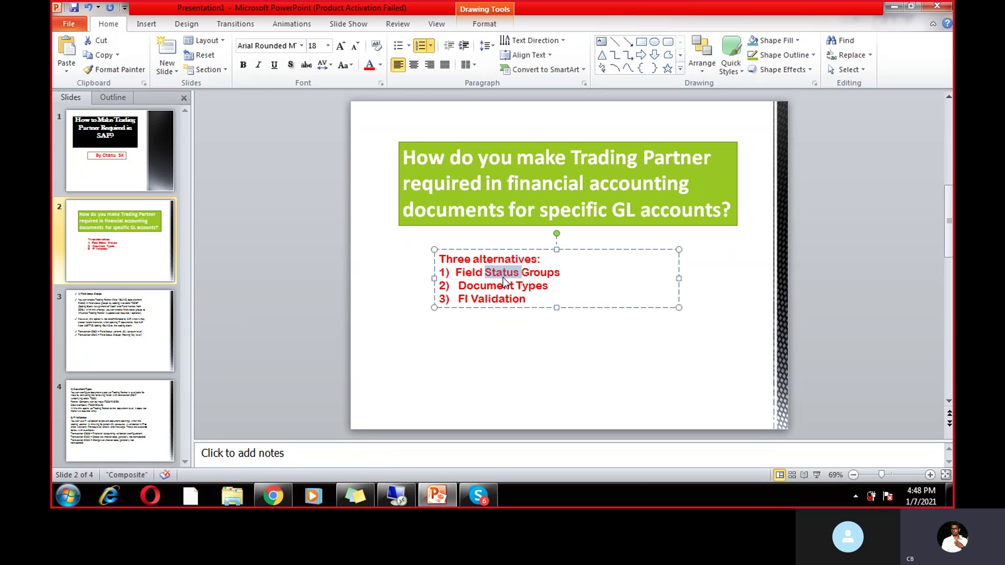
double_click(499, 297)
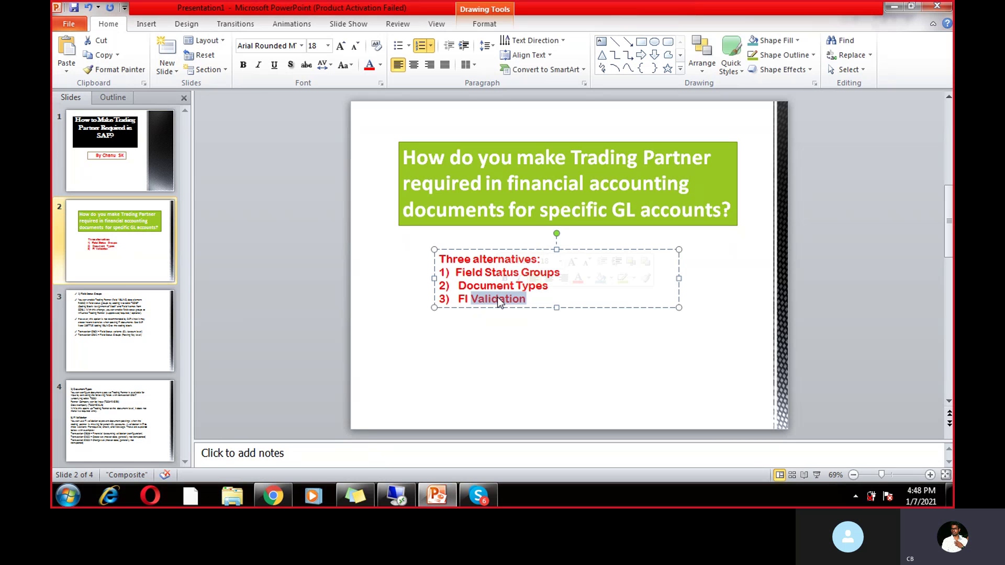